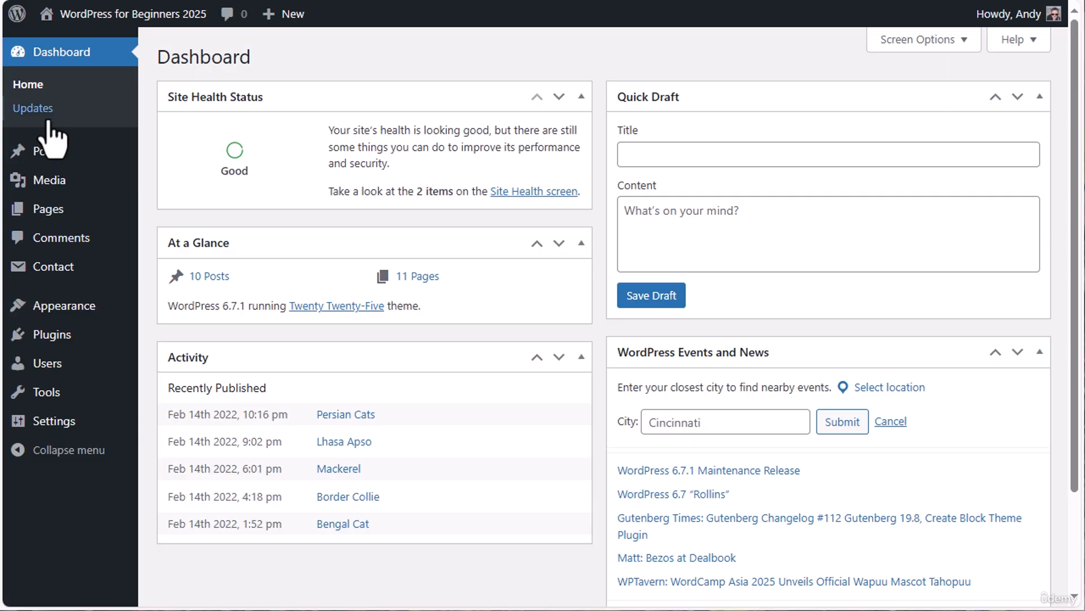
# Open the Media Library and look over the available media type filter options
pyautogui.moveTo(43, 161)
pyautogui.moveTo(48, 182)
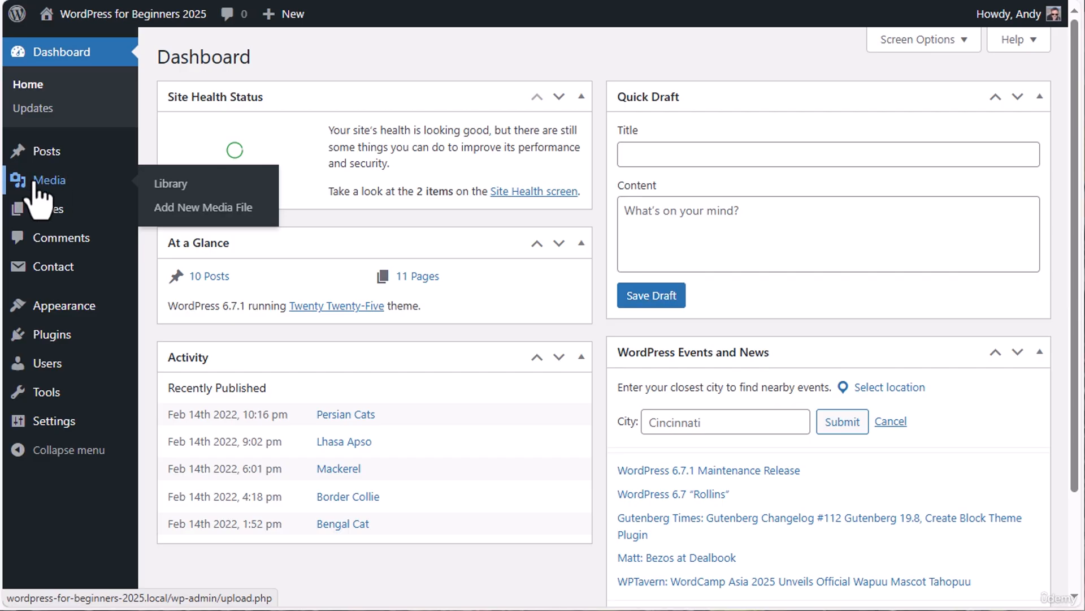
pyautogui.click(187, 185)
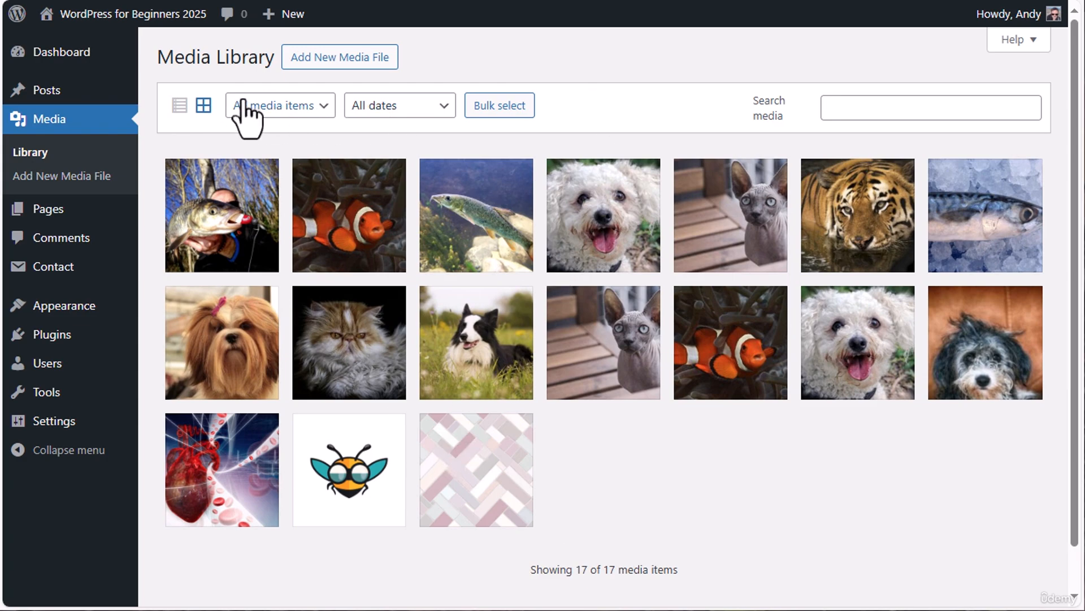
pyautogui.click(320, 107)
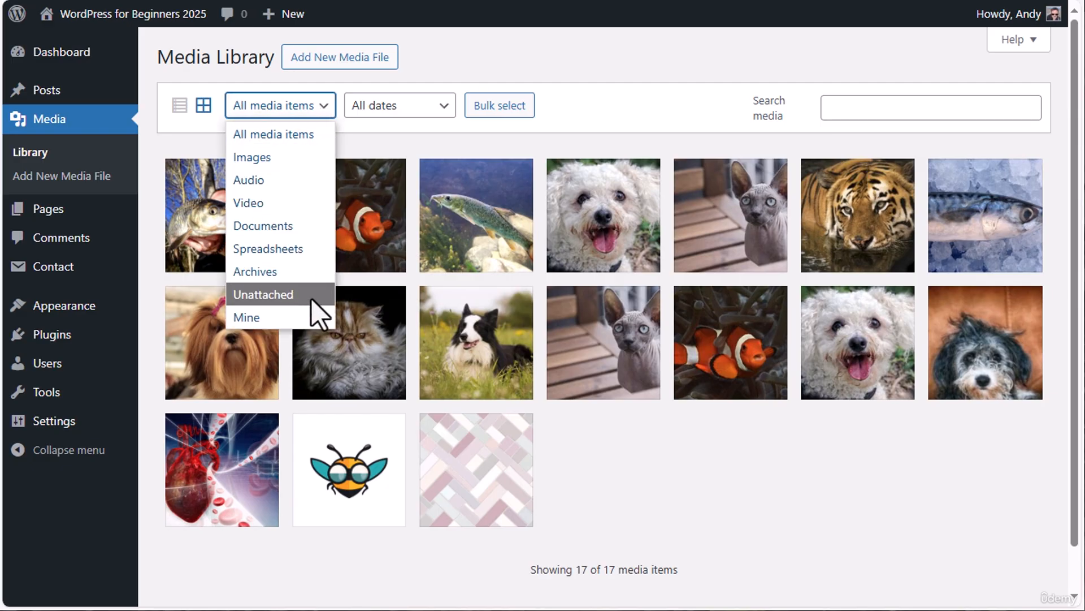
pyautogui.click(680, 50)
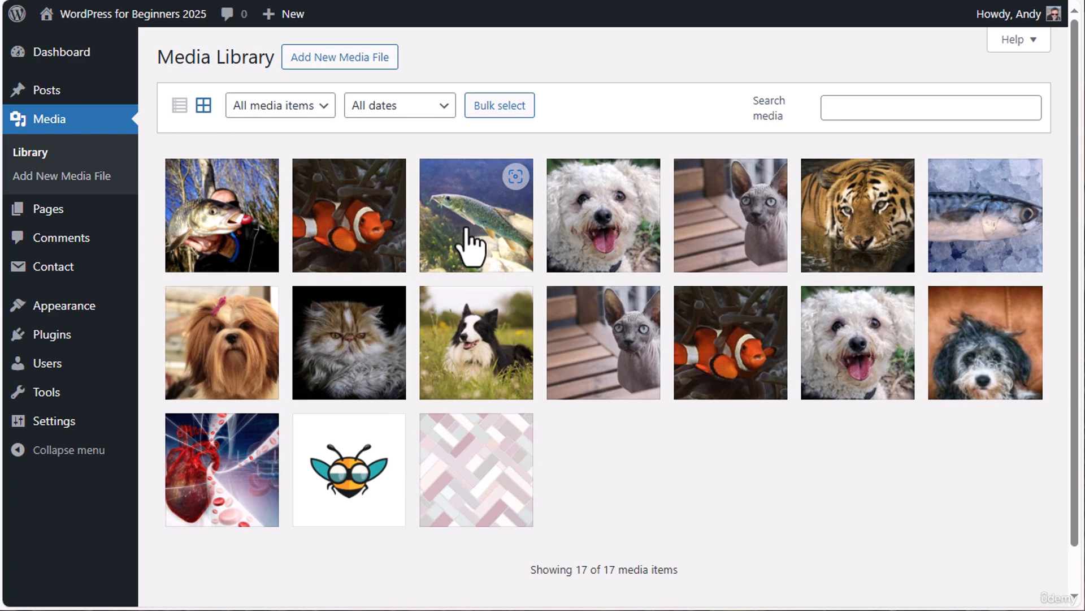
# Open the upload area for new media and its file picker, and close both without uploading
pyautogui.click(374, 62)
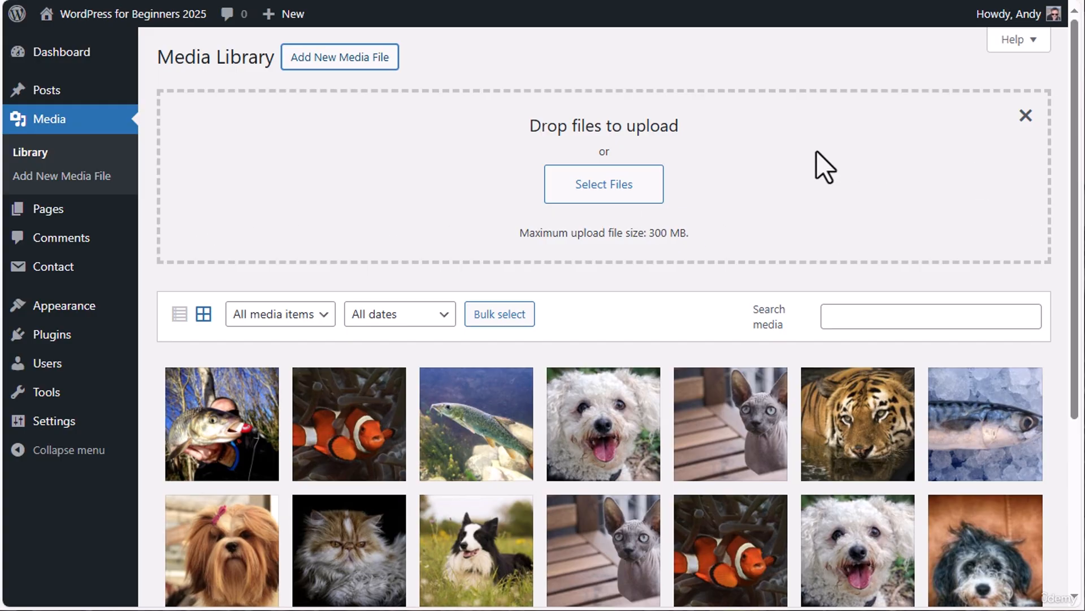
pyautogui.click(643, 184)
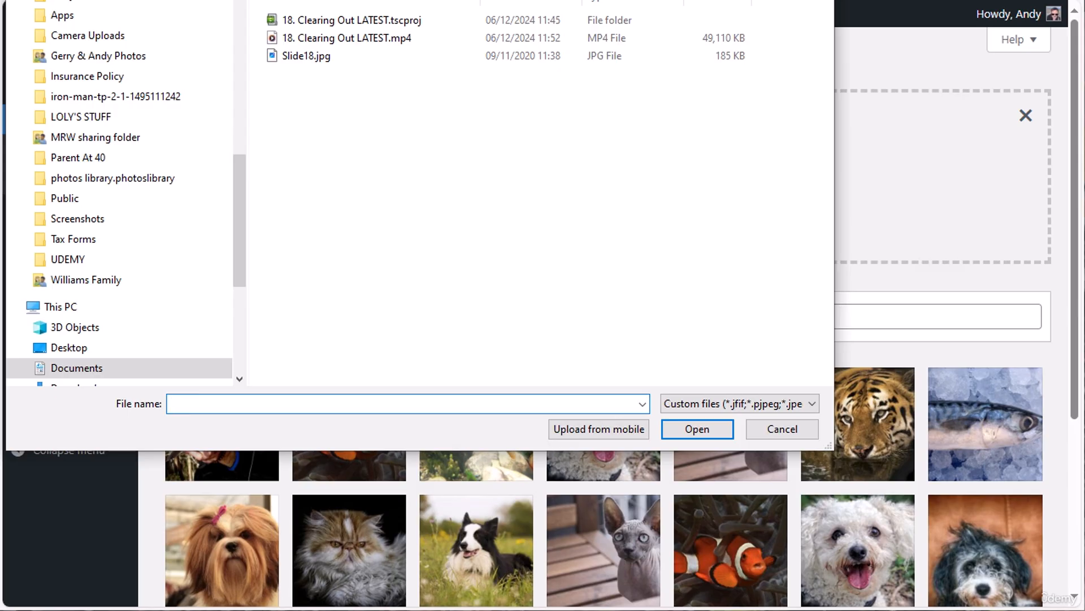
pyautogui.press('Escape')
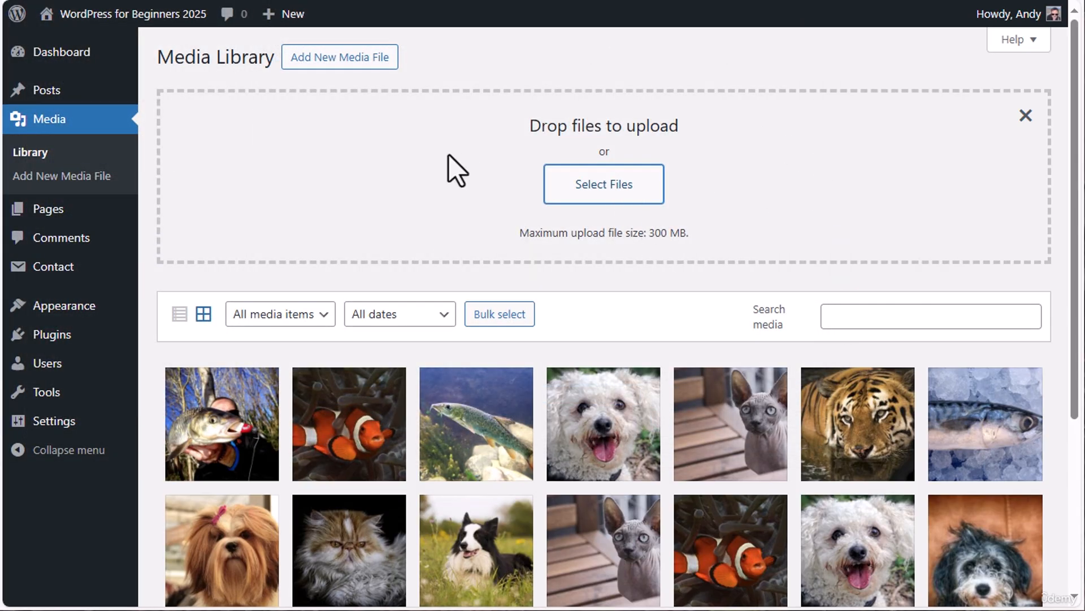
pyautogui.click(1026, 115)
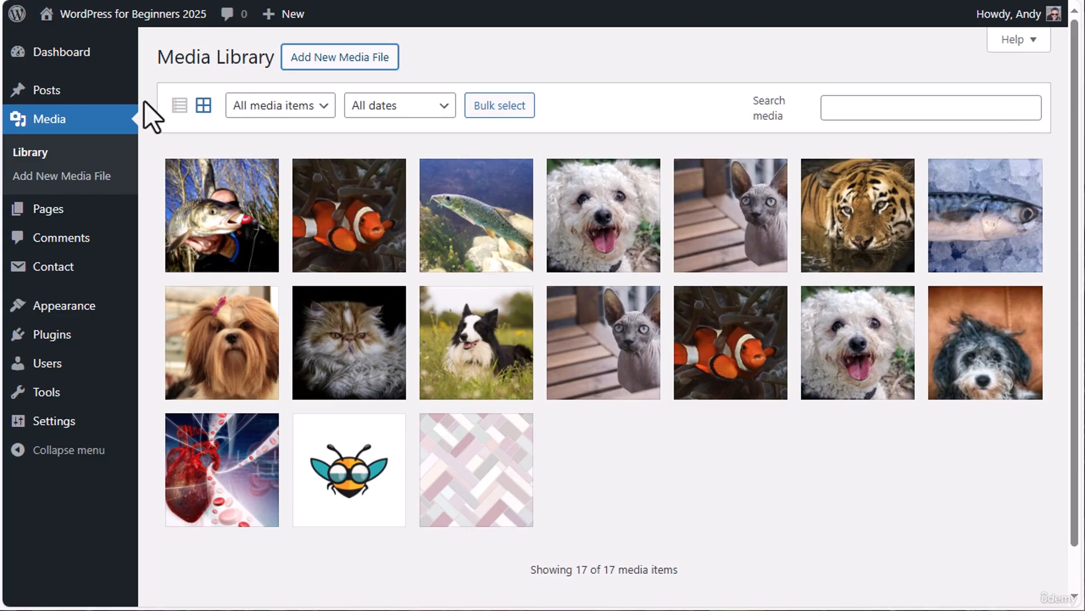
# Switch the Media Library to list view and view the first file, personal-development-3886168_1920-1, at full size
pyautogui.click(203, 105)
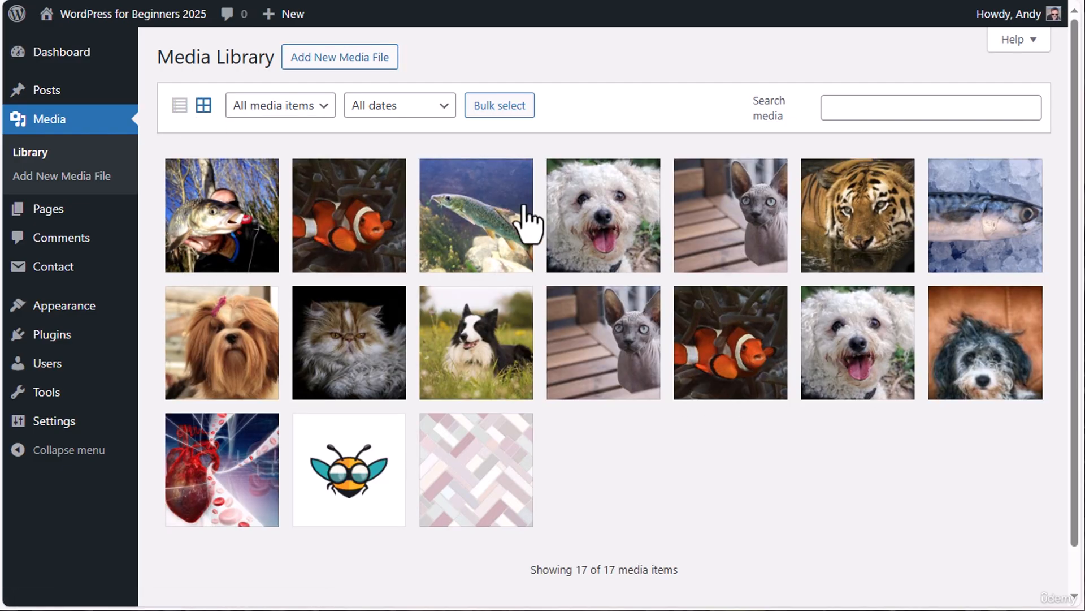
pyautogui.click(181, 108)
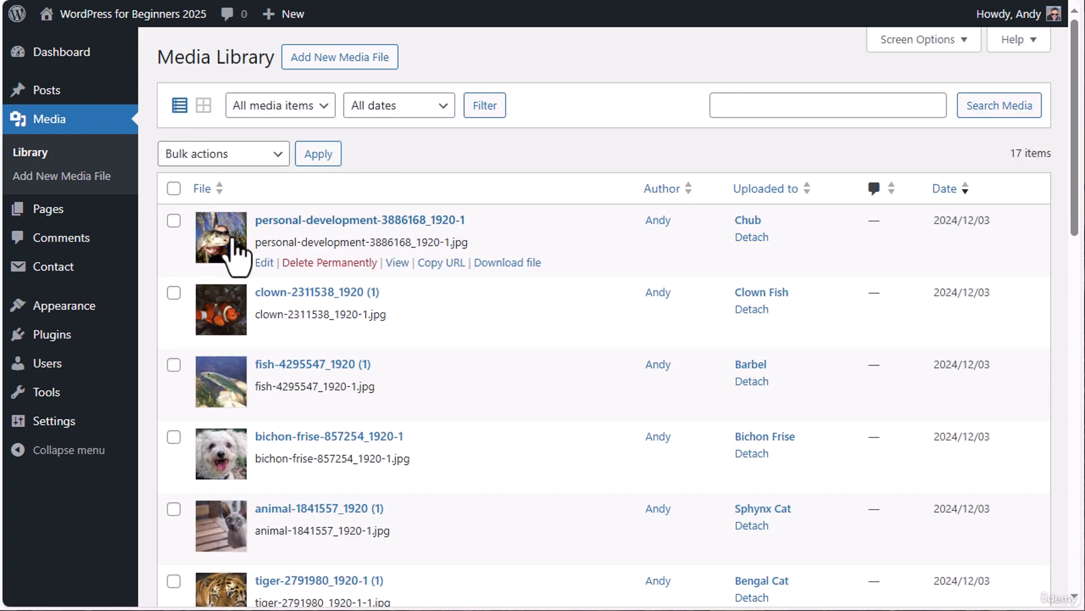
pyautogui.scroll(-9, 287, 431)
pyautogui.scroll(8, 303, 528)
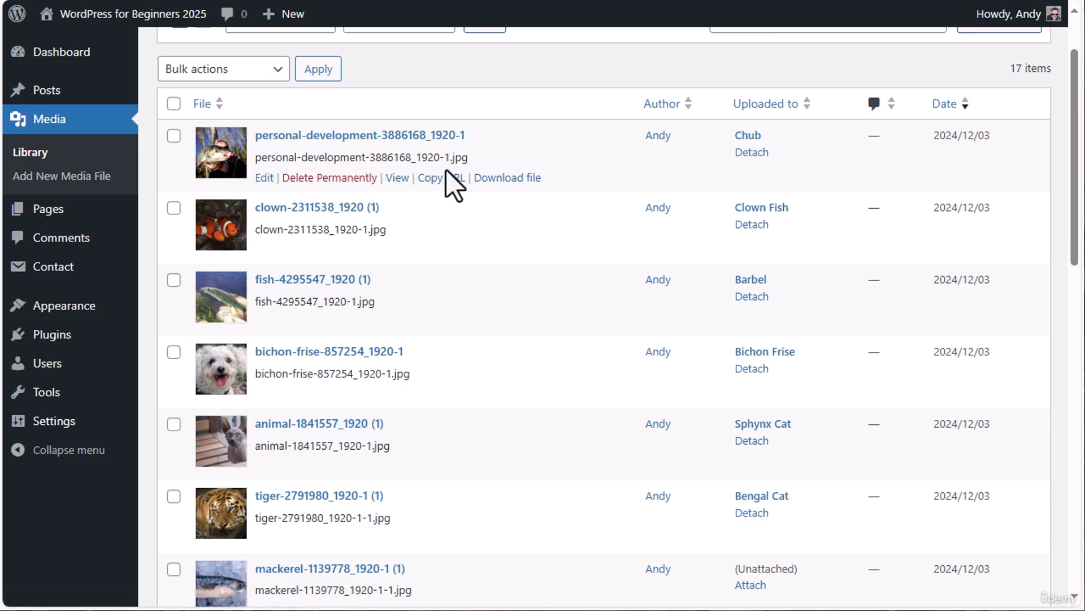
pyautogui.click(397, 178)
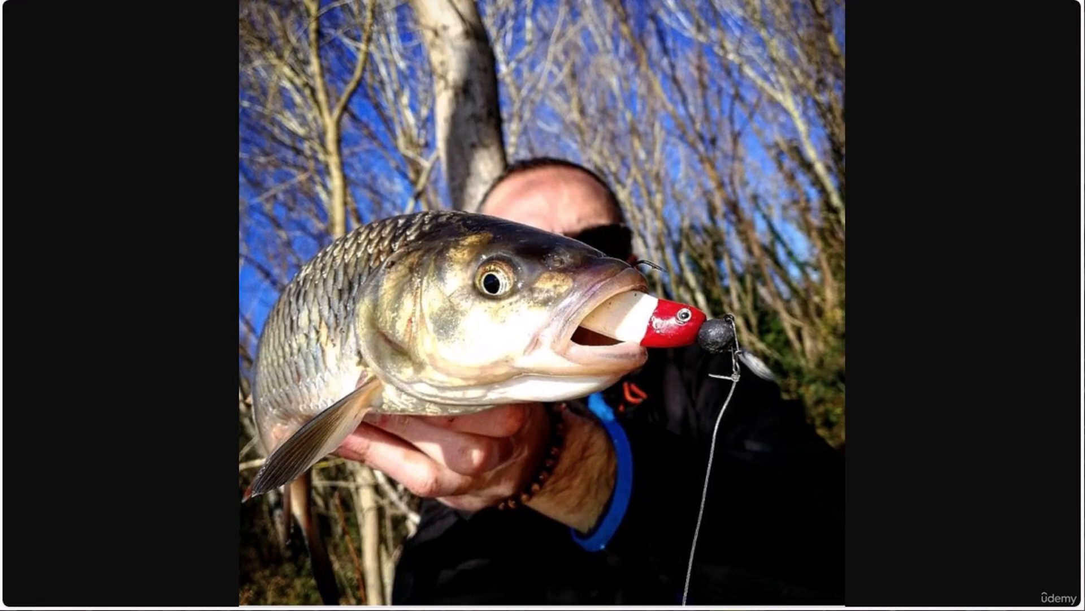
pyautogui.hotkey('alt', 'Left')
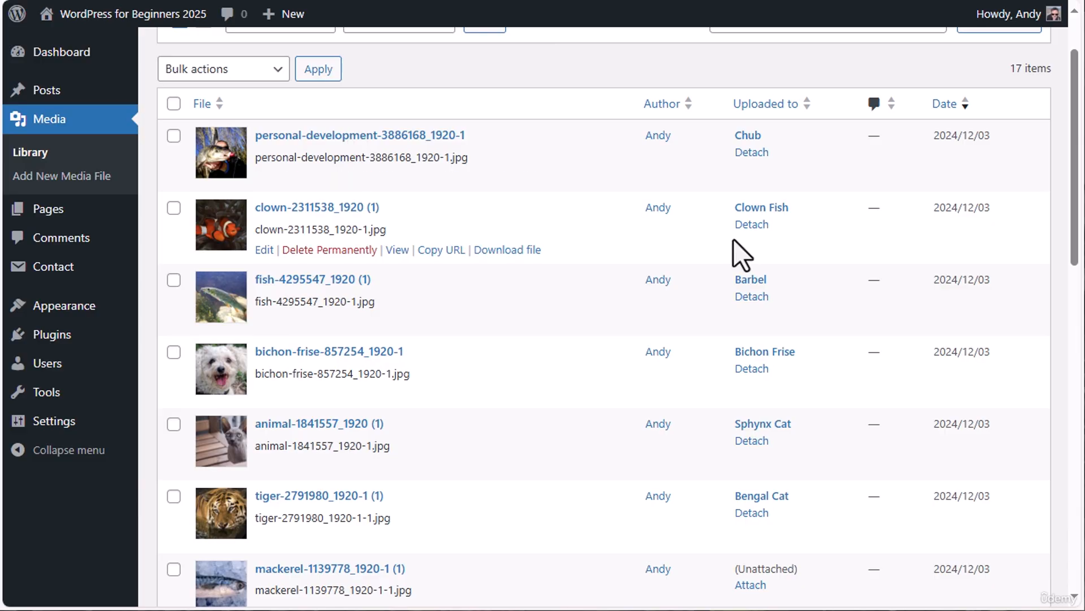
pyautogui.scroll(2, 731, 251)
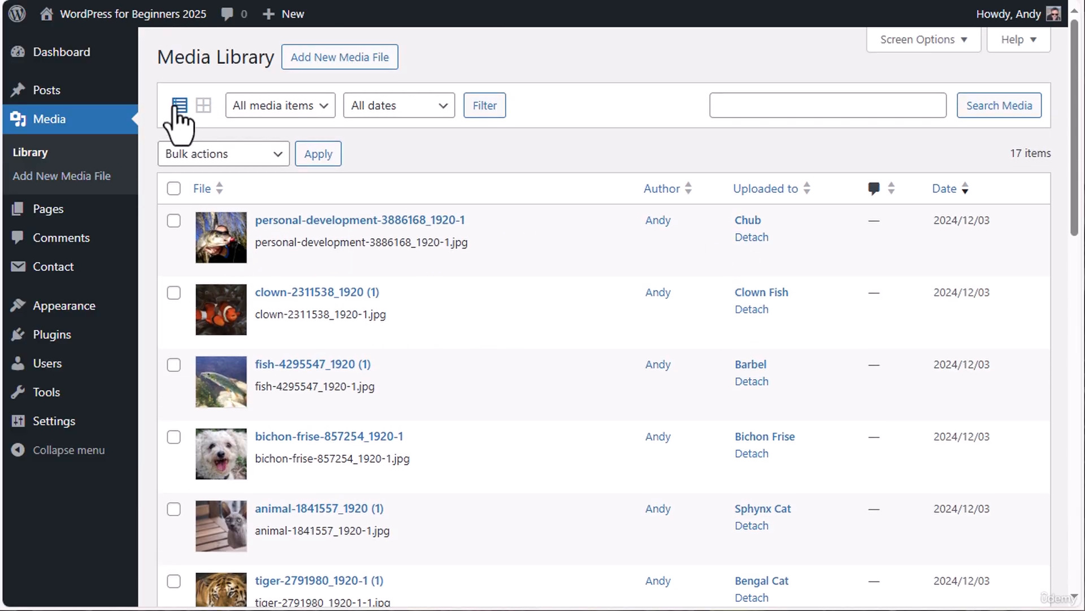
# Hide and re-show the Author column through the list's screen options, and return the library to grid view
pyautogui.click(961, 39)
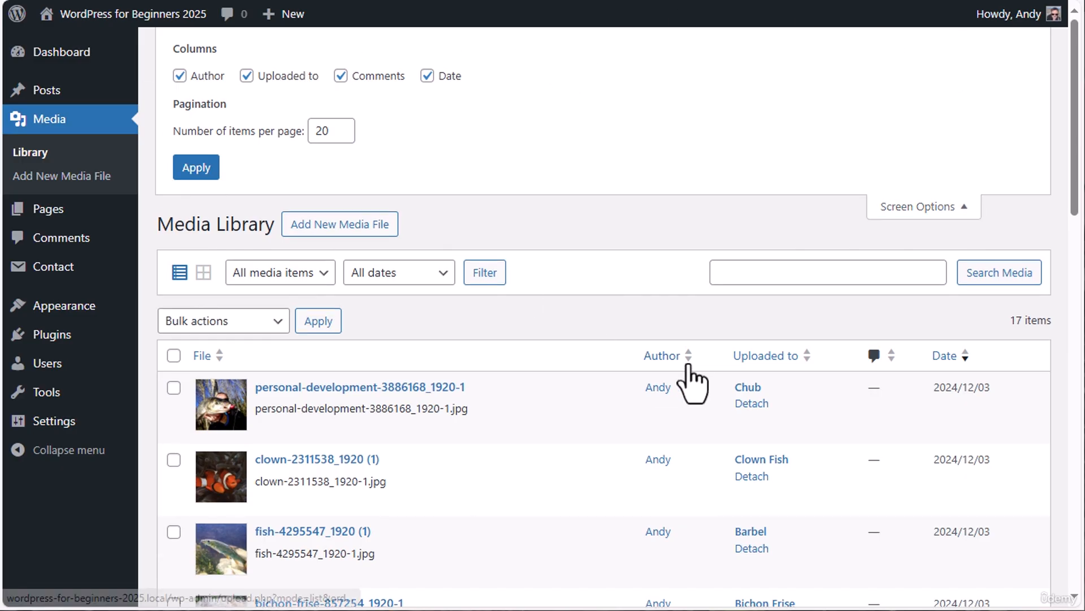
pyautogui.click(179, 76)
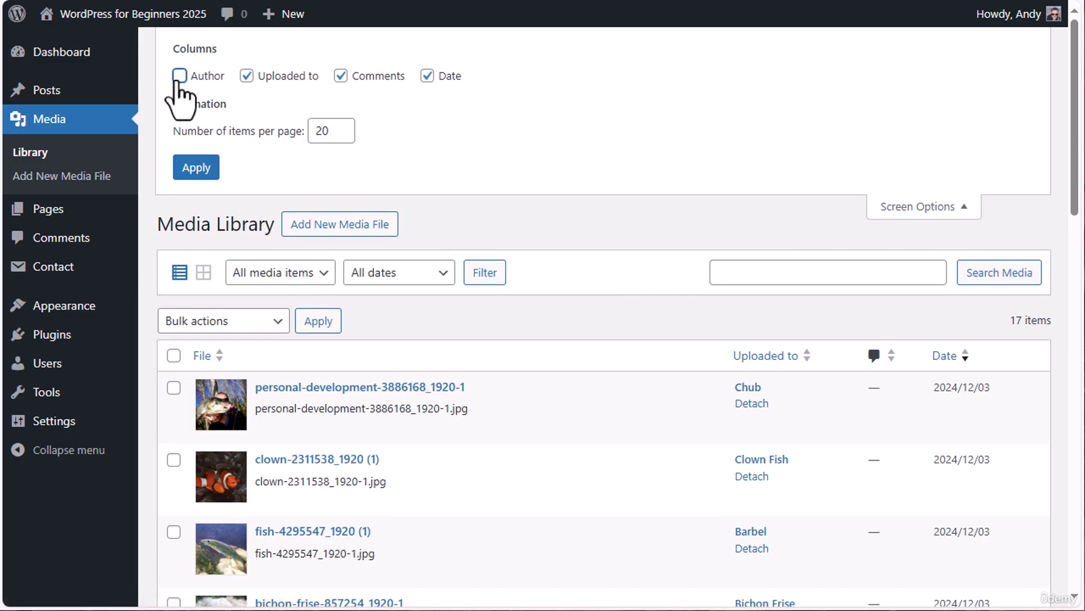
pyautogui.click(179, 77)
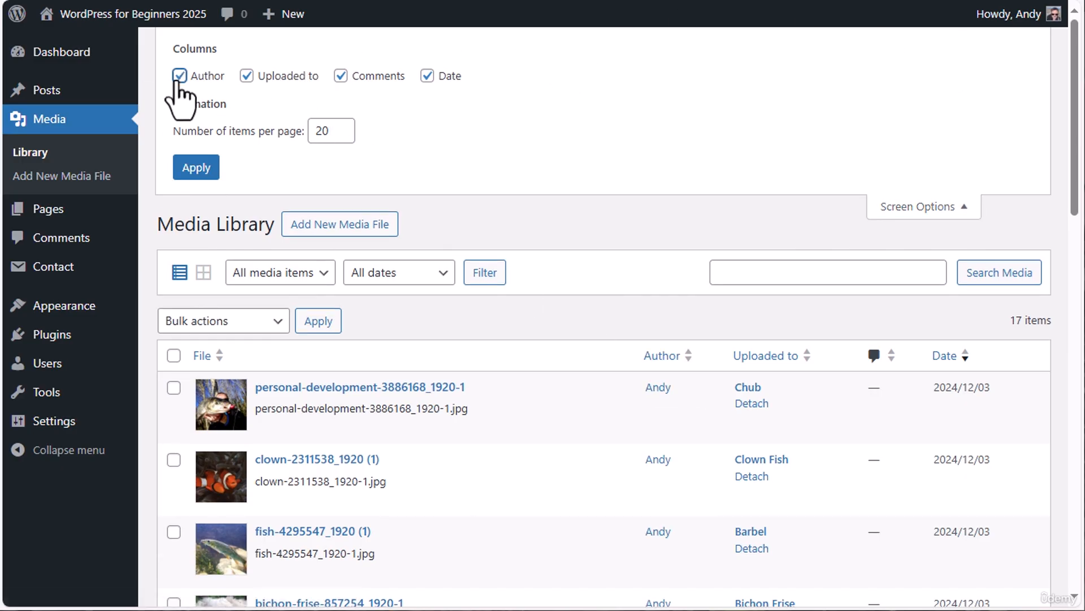
pyautogui.click(976, 213)
pyautogui.click(204, 105)
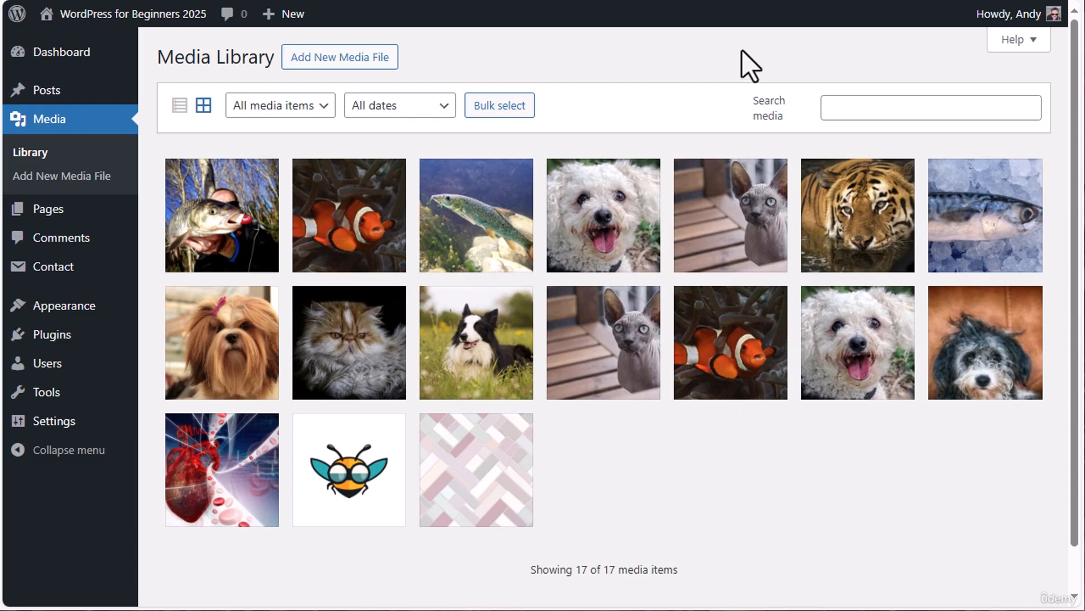
# Filter the library by Video, Audio and Images in turn, reset it to All media items and check the date filter options
pyautogui.click(326, 107)
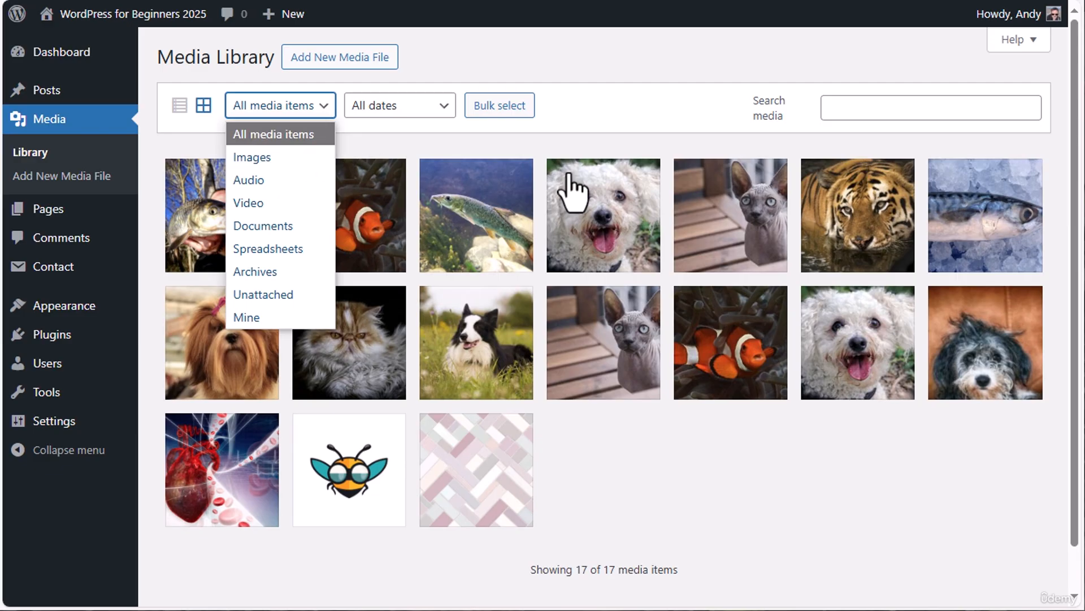
pyautogui.click(272, 203)
pyautogui.click(323, 107)
pyautogui.click(248, 180)
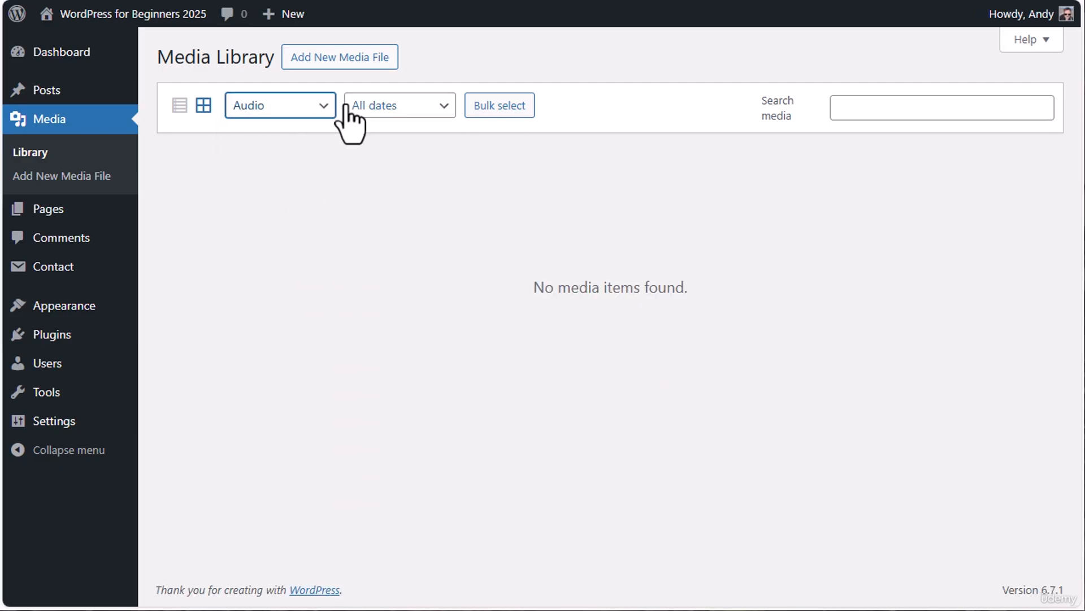
pyautogui.click(325, 107)
pyautogui.click(305, 158)
pyautogui.click(322, 107)
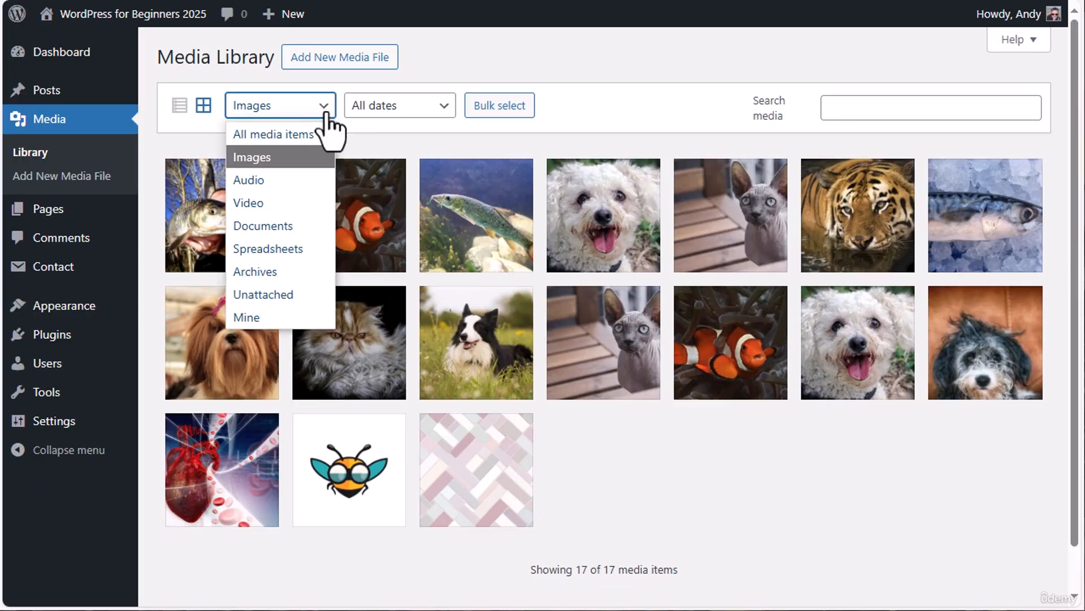
pyautogui.click(290, 135)
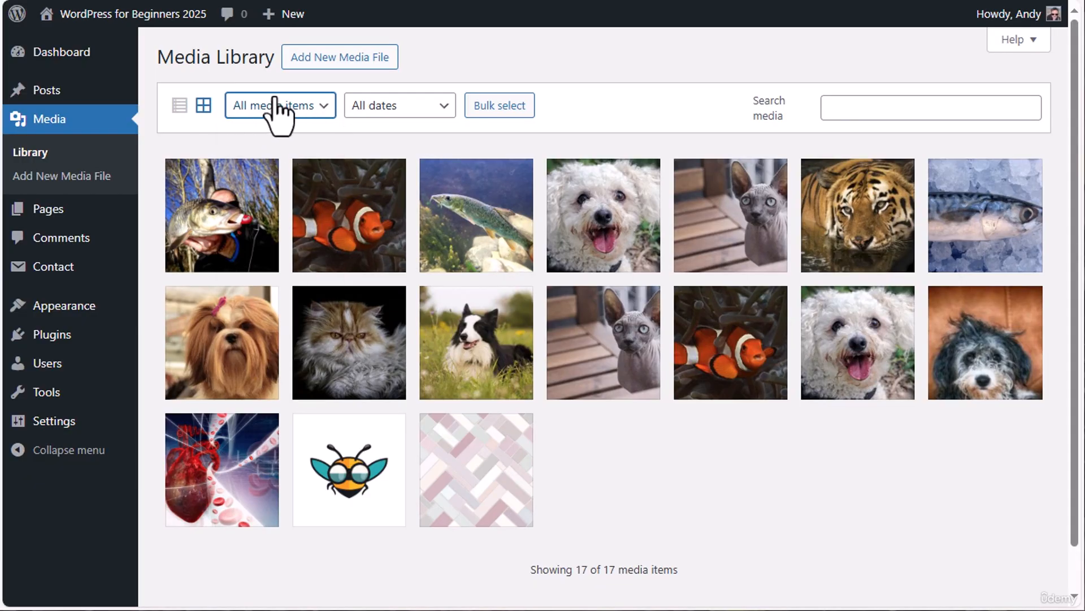
pyautogui.click(445, 107)
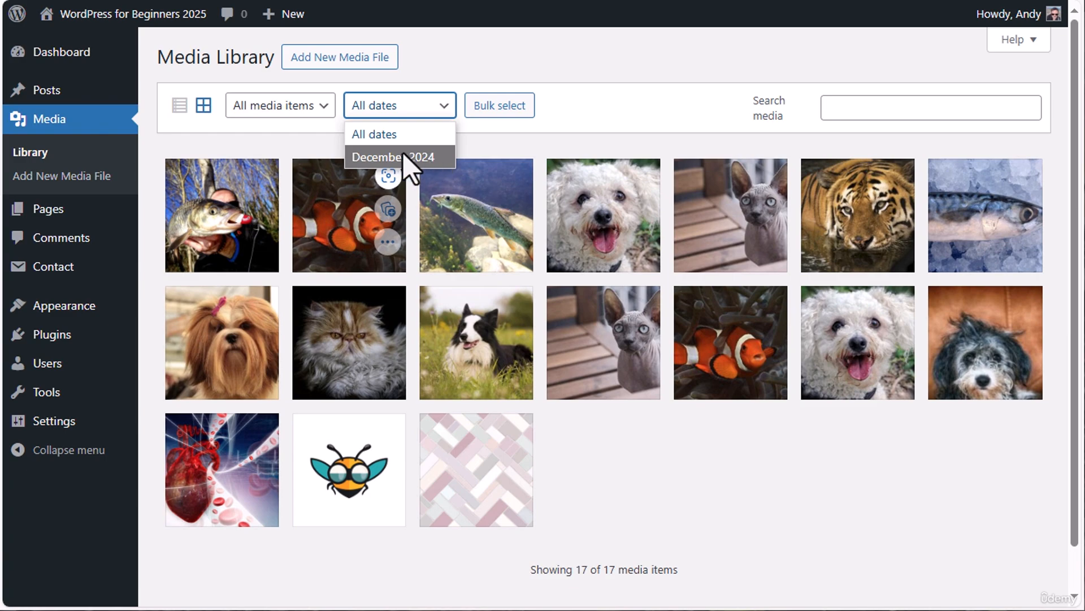
pyautogui.click(542, 126)
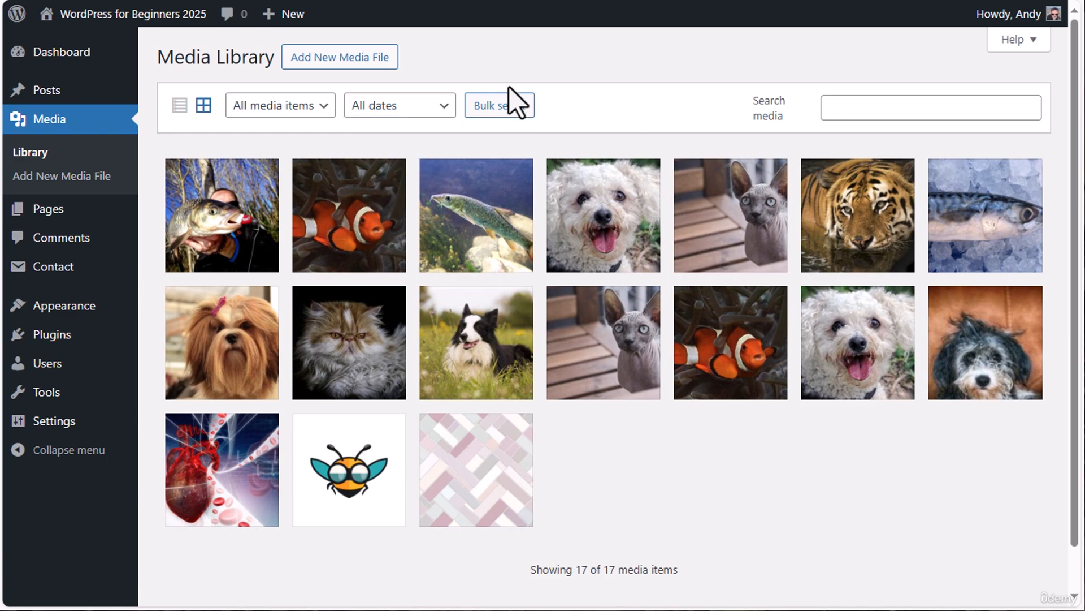
# Bulk-select the first-row clownfish, green fish and white dog images, and cancel the selection without deleting
pyautogui.click(509, 113)
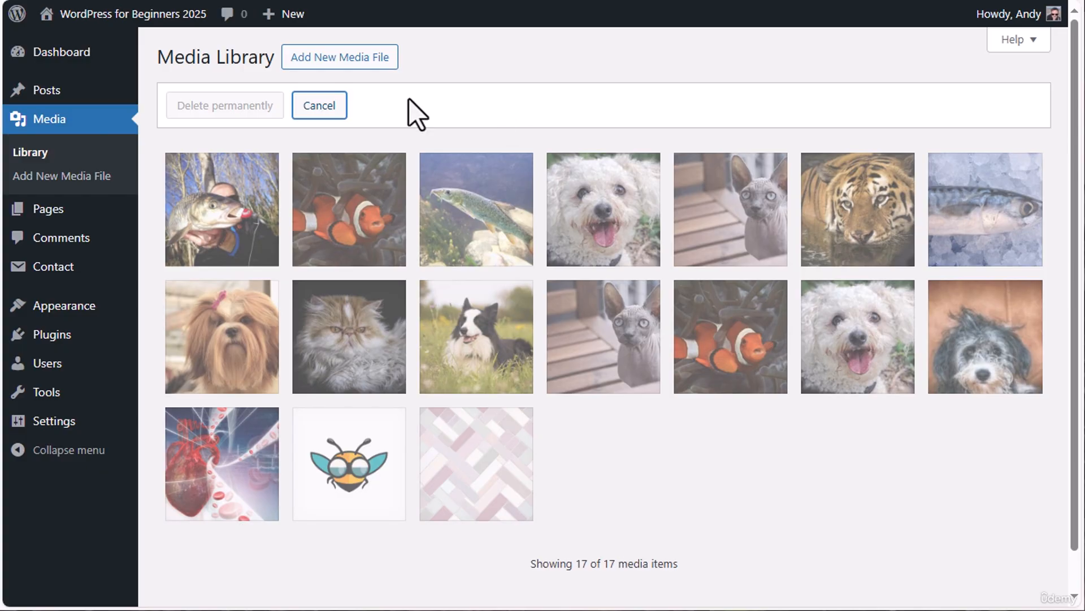
pyautogui.click(357, 206)
pyautogui.click(486, 218)
pyautogui.click(609, 214)
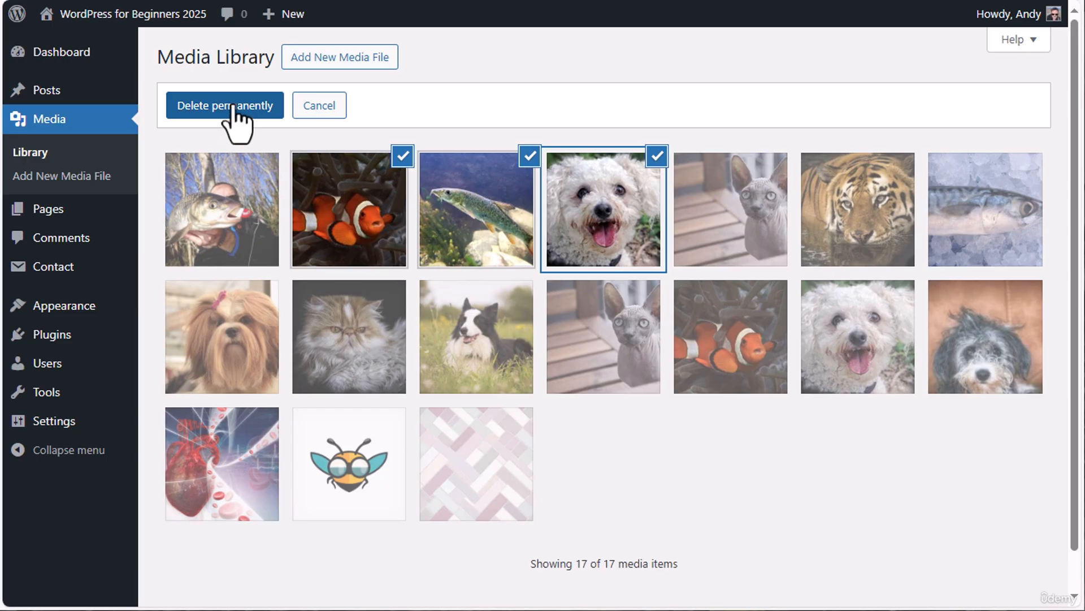
pyautogui.click(320, 108)
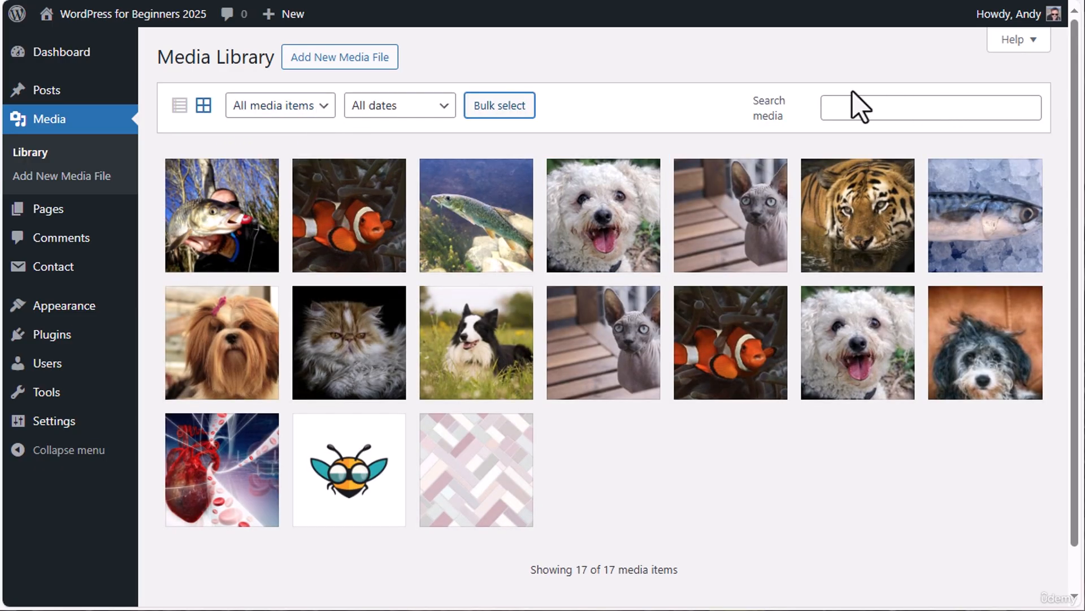
# Search the media library for "dog" and look at the matching image's attachment details, clearing the search at the end
pyautogui.click(883, 109)
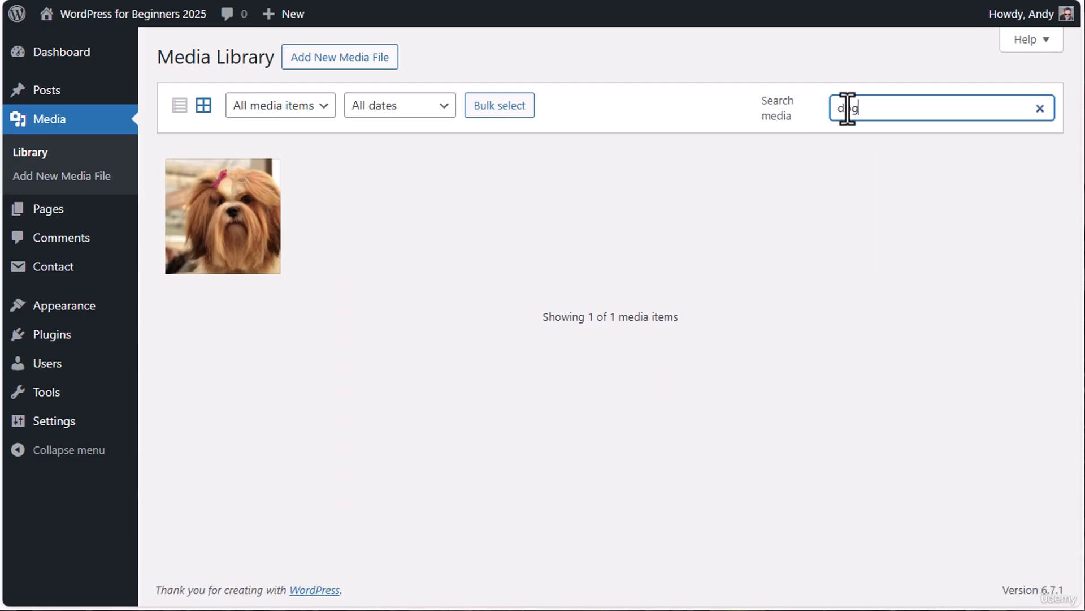
pyautogui.click(222, 223)
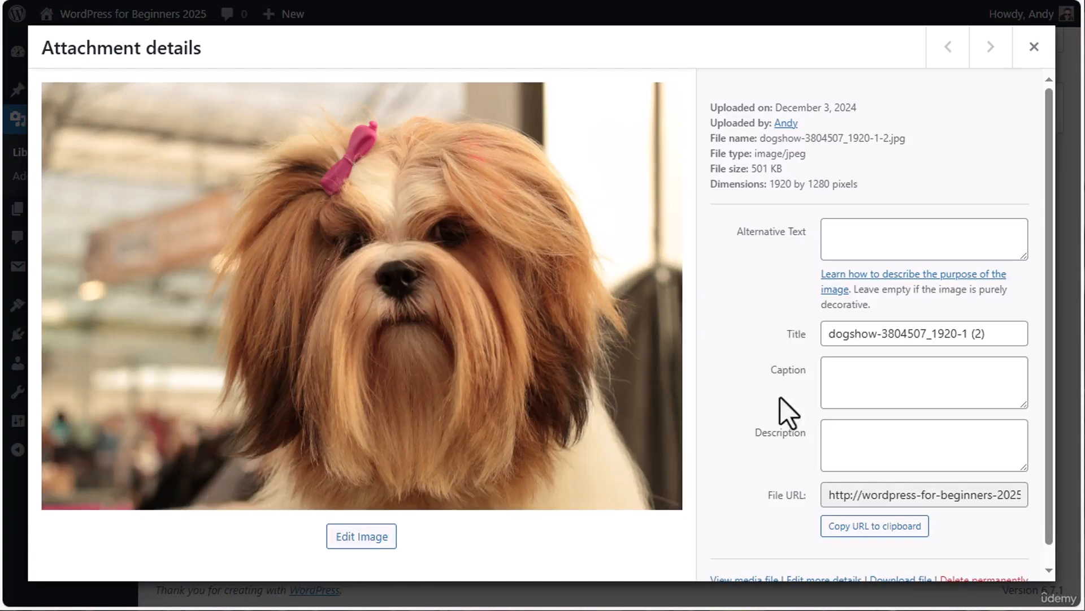
pyautogui.scroll(-1, 764, 260)
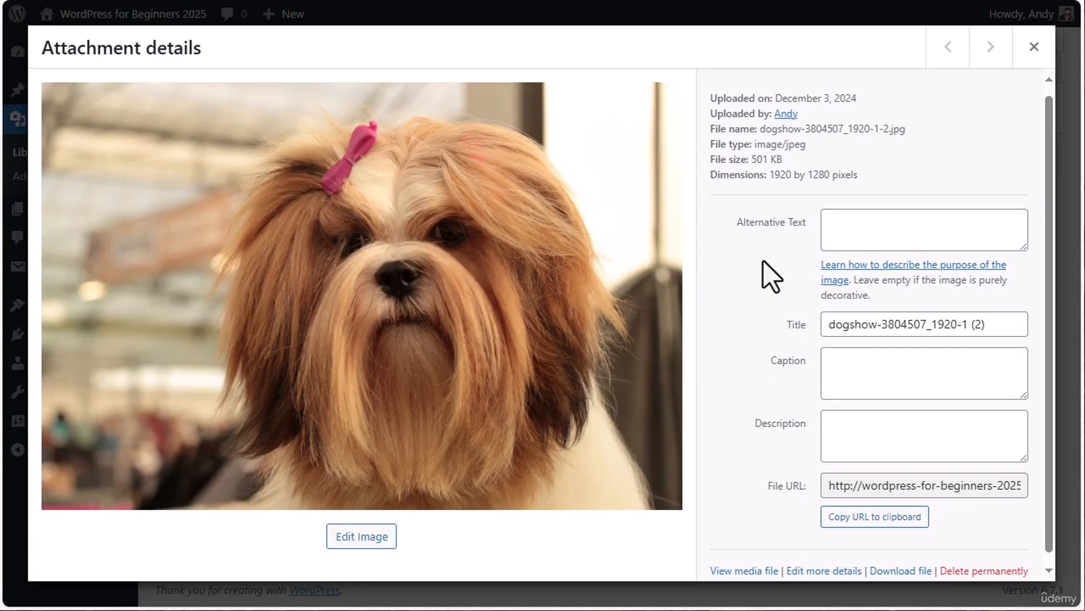
pyautogui.scroll(1, 763, 260)
pyautogui.click(837, 337)
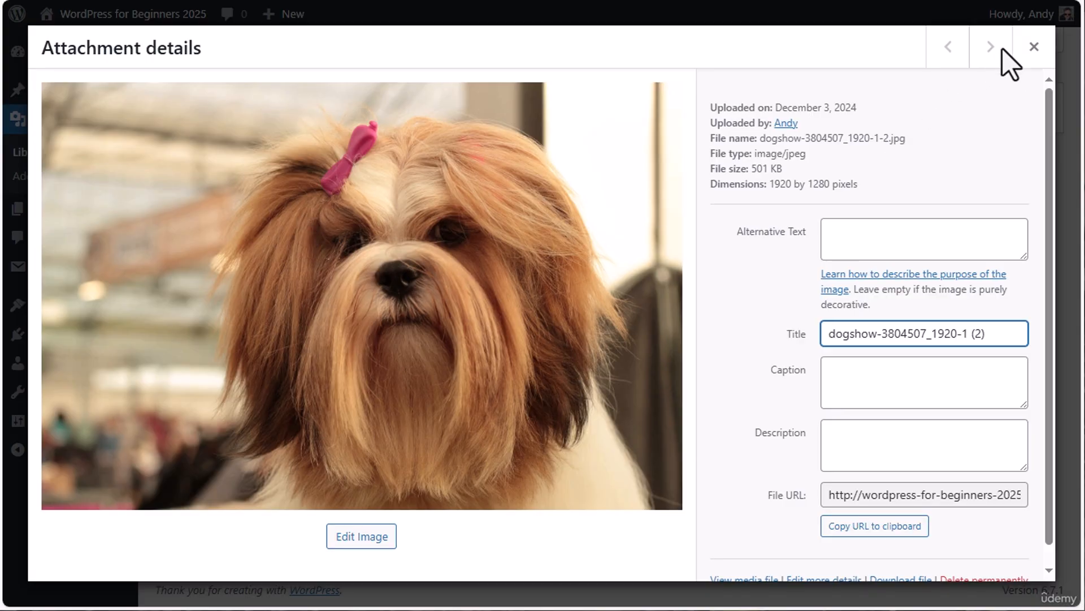
pyautogui.click(1033, 47)
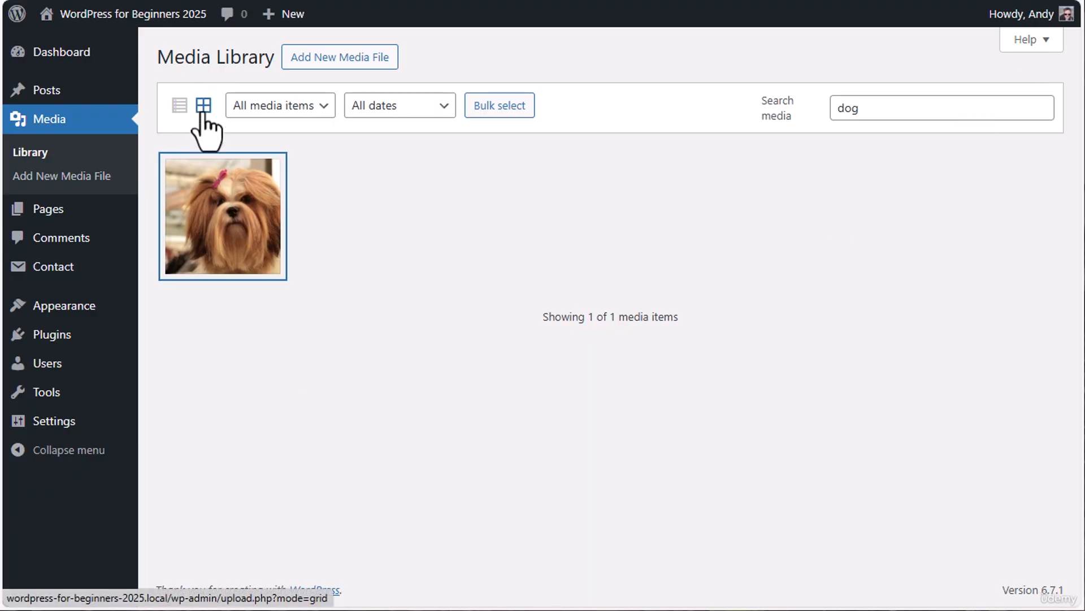
pyautogui.click(1045, 113)
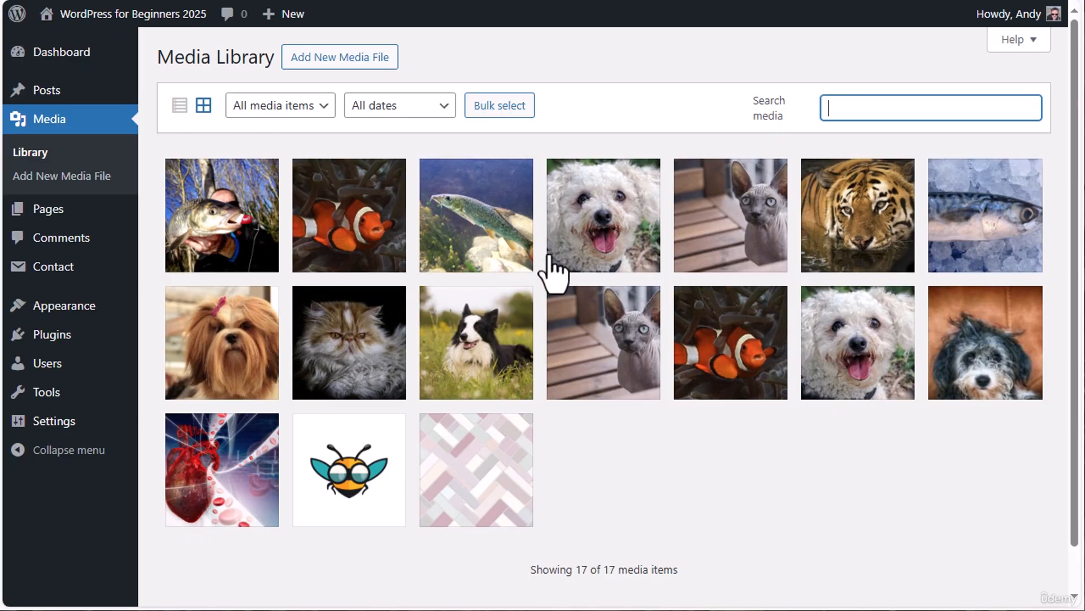
# Set the title of the shaggy black-and-grey dog image to "Border collie dog" and close its attachment details
pyautogui.click(1003, 367)
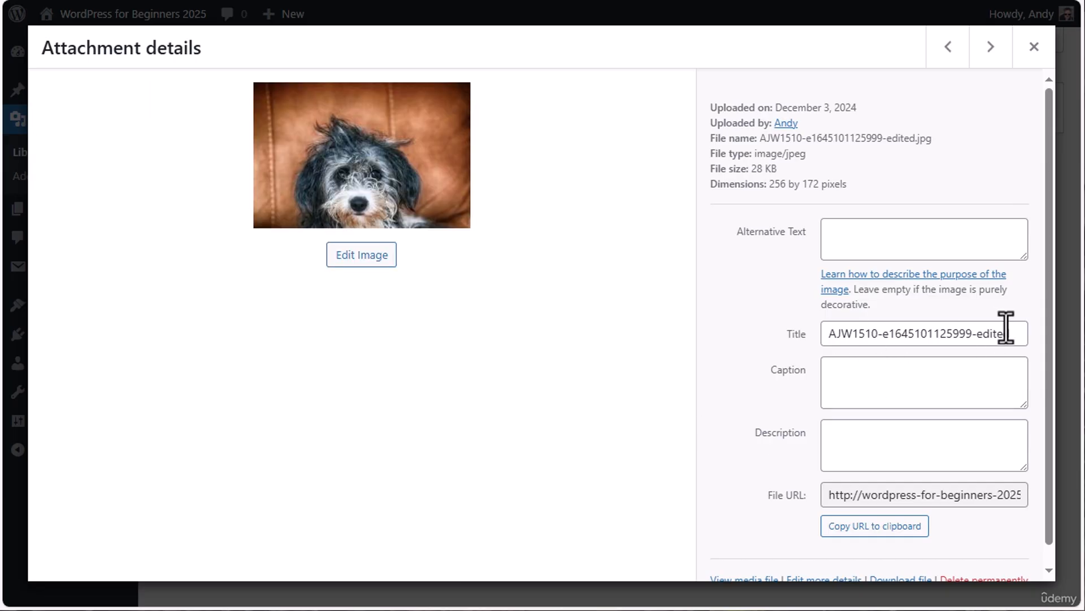
pyautogui.tripleClick(1012, 333)
pyautogui.write('B')
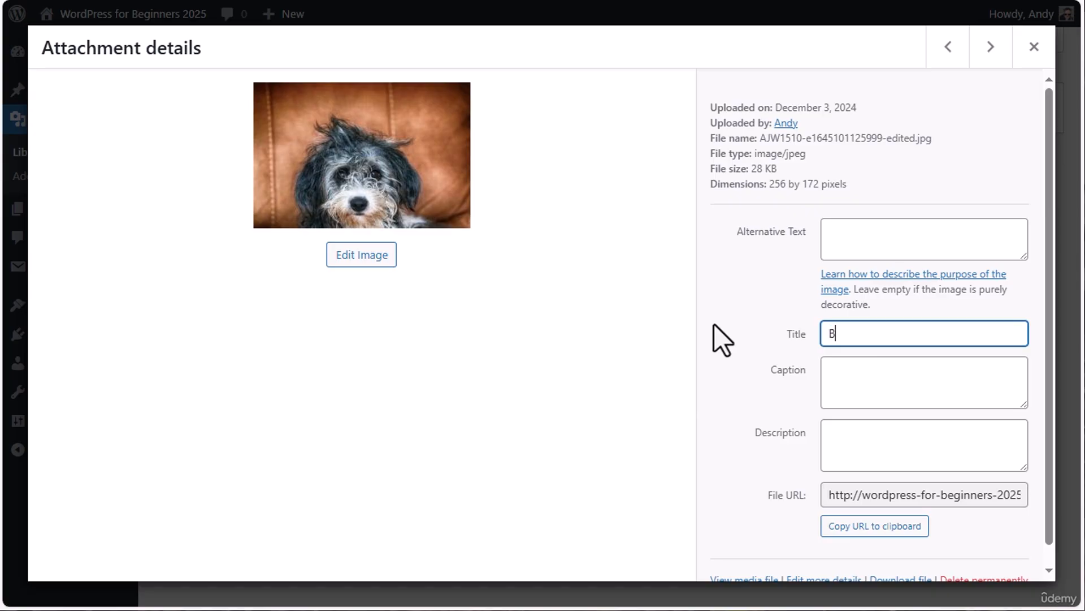
pyautogui.write('order collie dog')
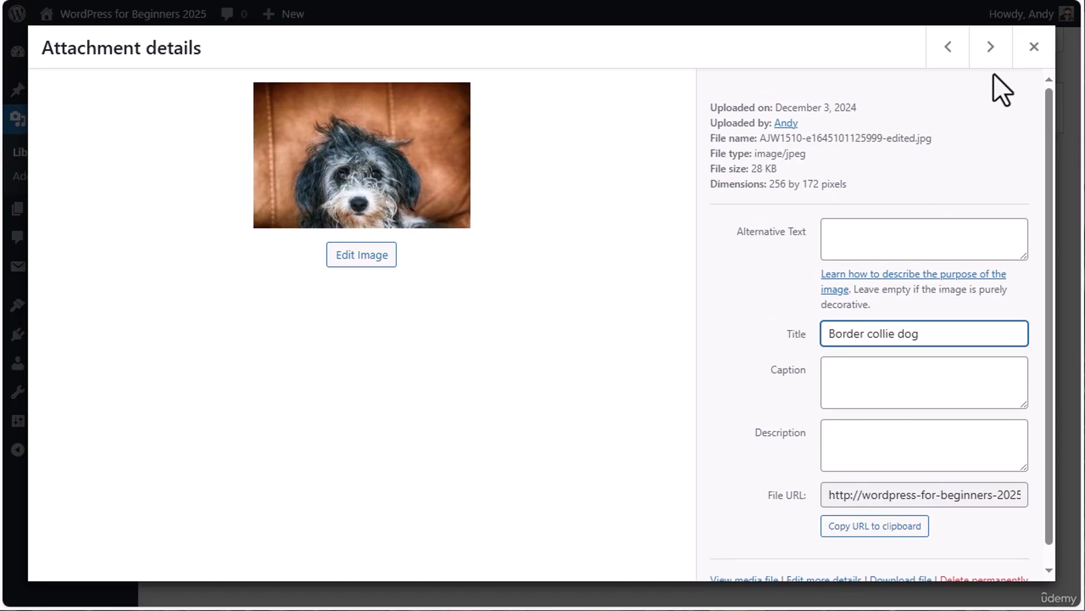
pyautogui.click(1038, 45)
# Search the library for "dog", check the word in the retitled image's title, and clear the search
pyautogui.click(833, 110)
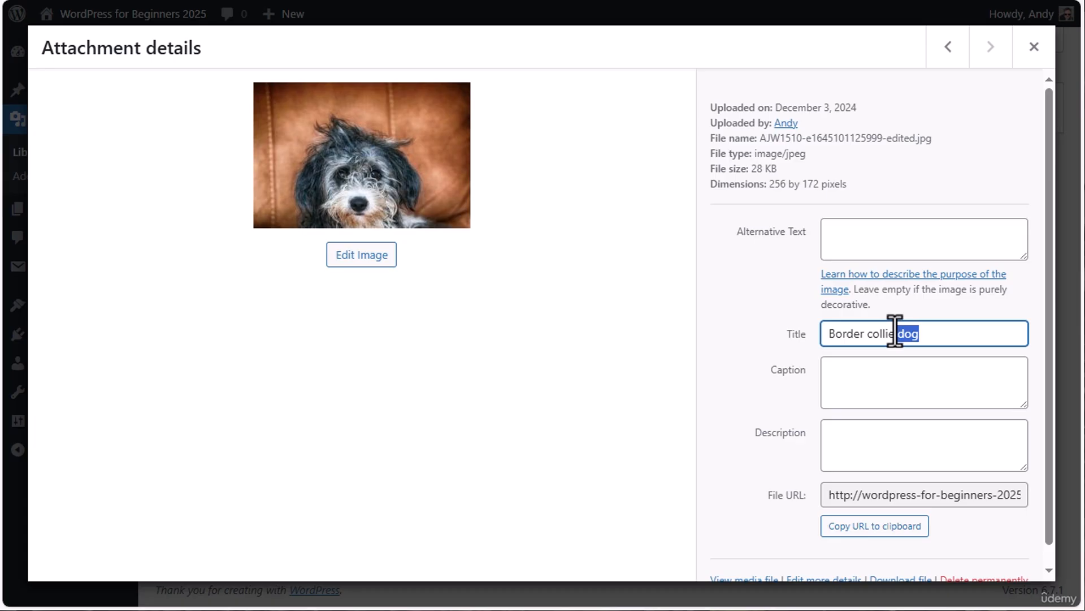
pyautogui.click(1034, 47)
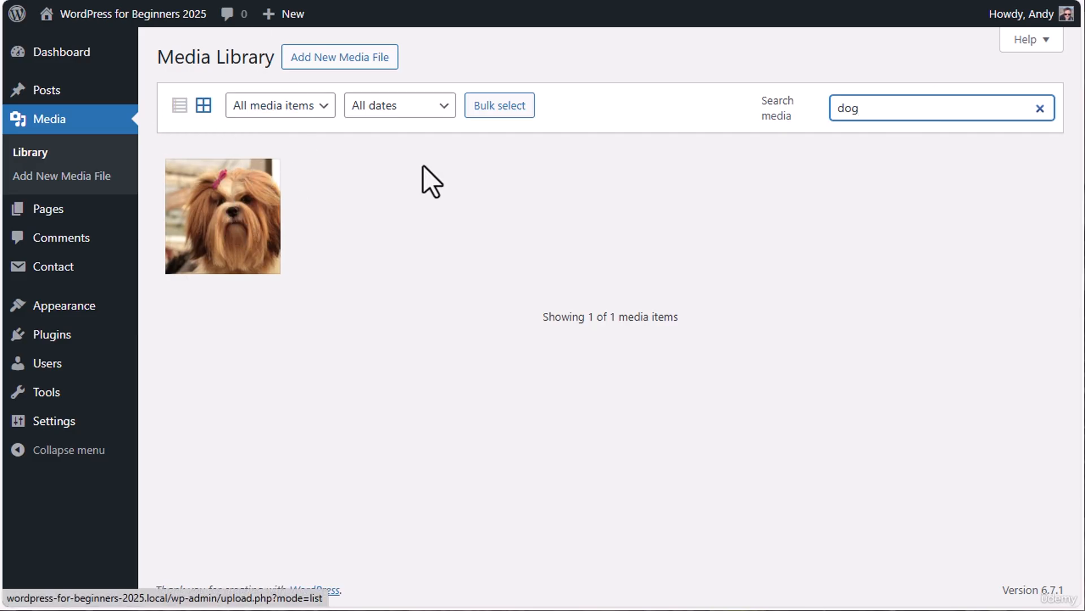
pyautogui.click(1039, 108)
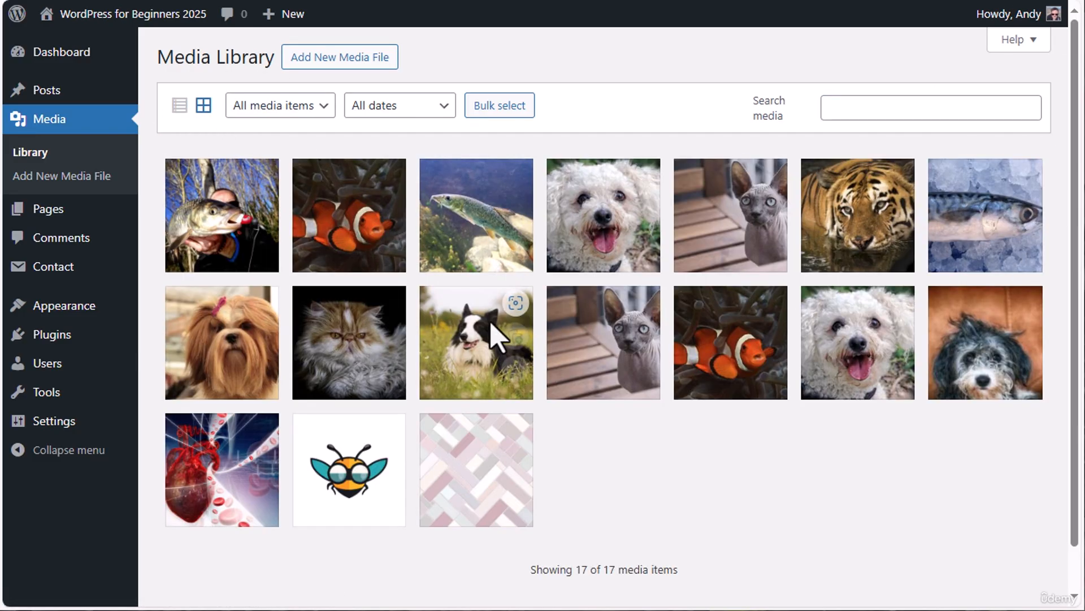
# Give the black-and-white border collie image the caption "dog", close its details and search the library for "dog"
pyautogui.click(463, 346)
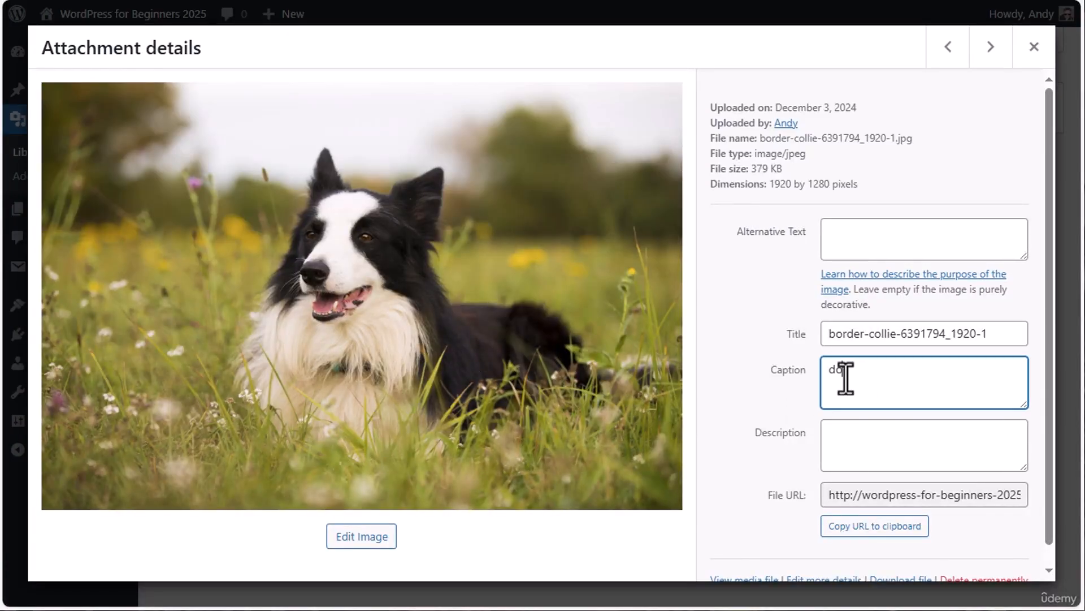
pyautogui.click(1034, 46)
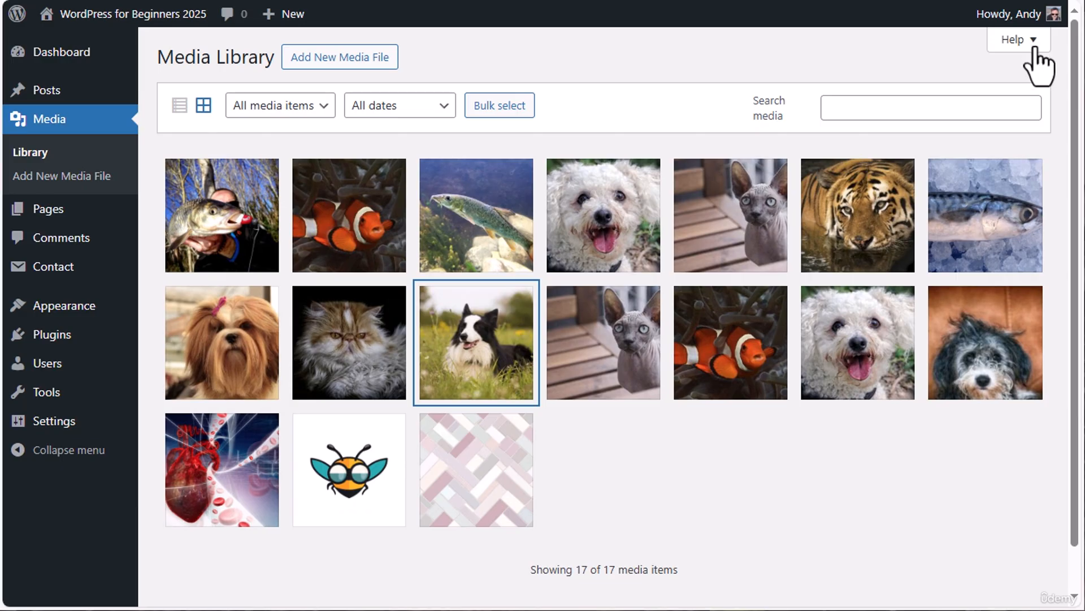
pyautogui.click(862, 107)
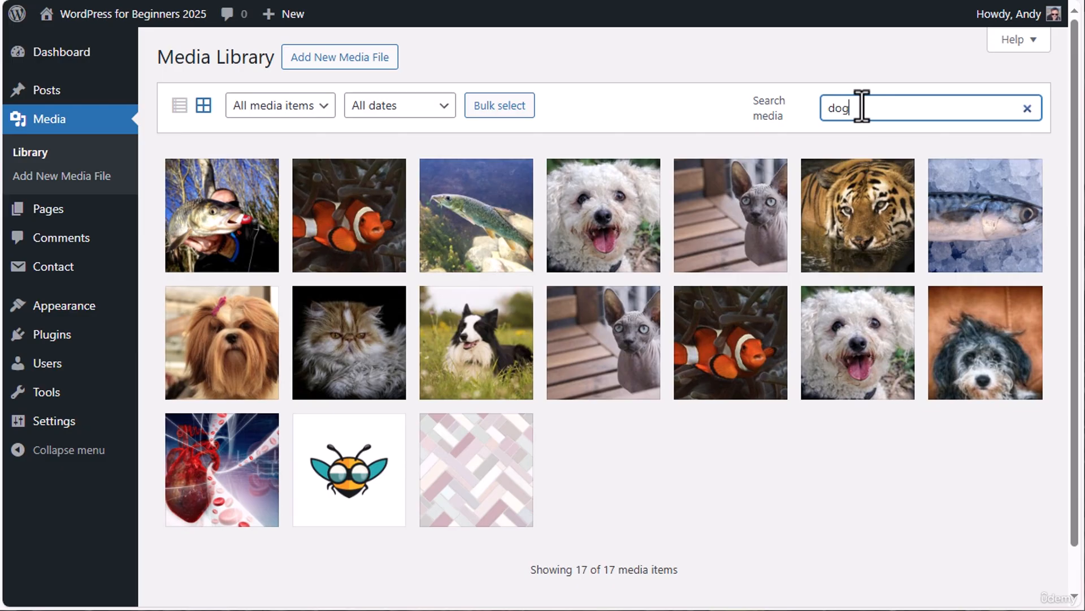
pyautogui.write('dog')
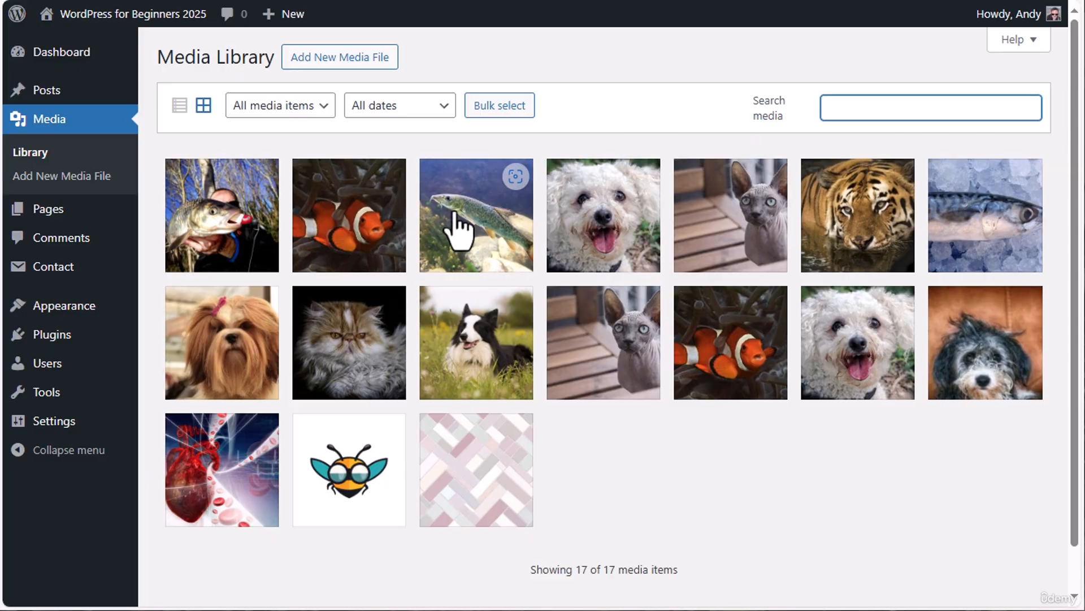
# Review the green fish image's alternative text, title, caption and description fields, then return to the library search
pyautogui.click(459, 230)
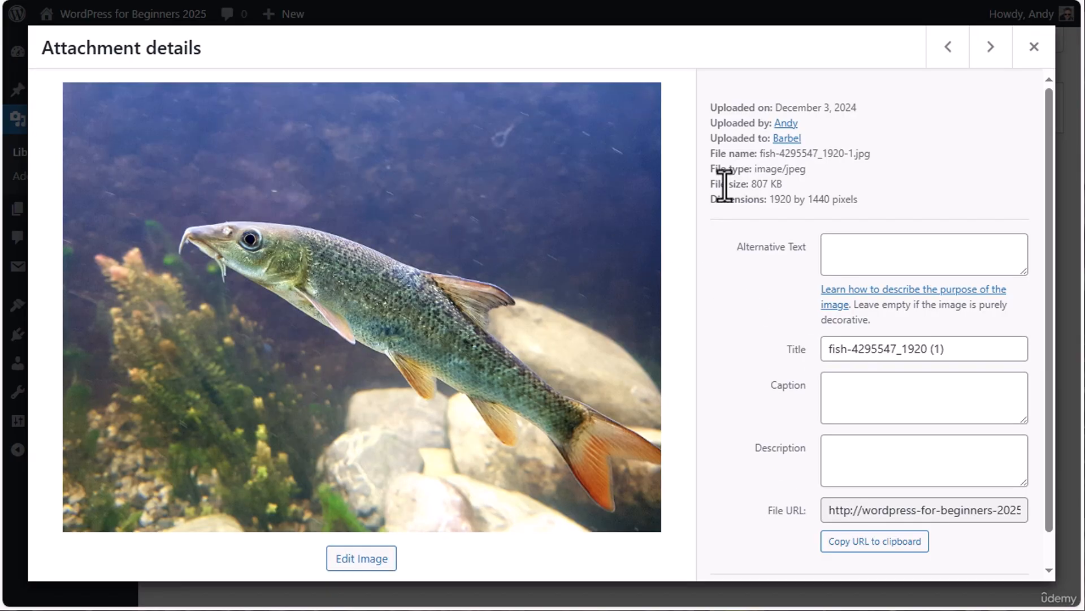
pyautogui.scroll(-2, 724, 185)
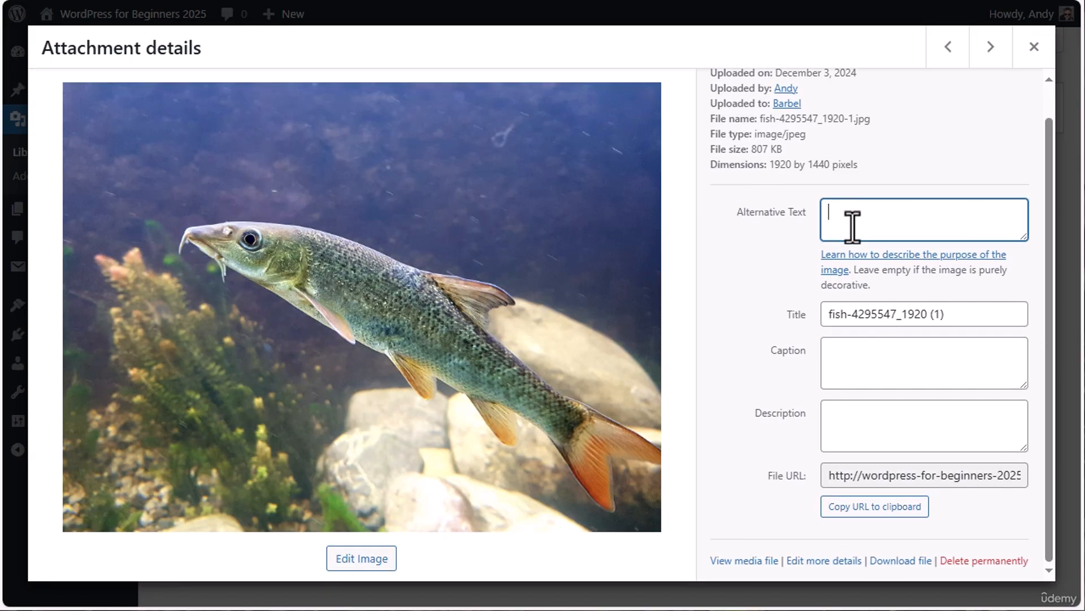
pyautogui.click(948, 322)
pyautogui.click(873, 362)
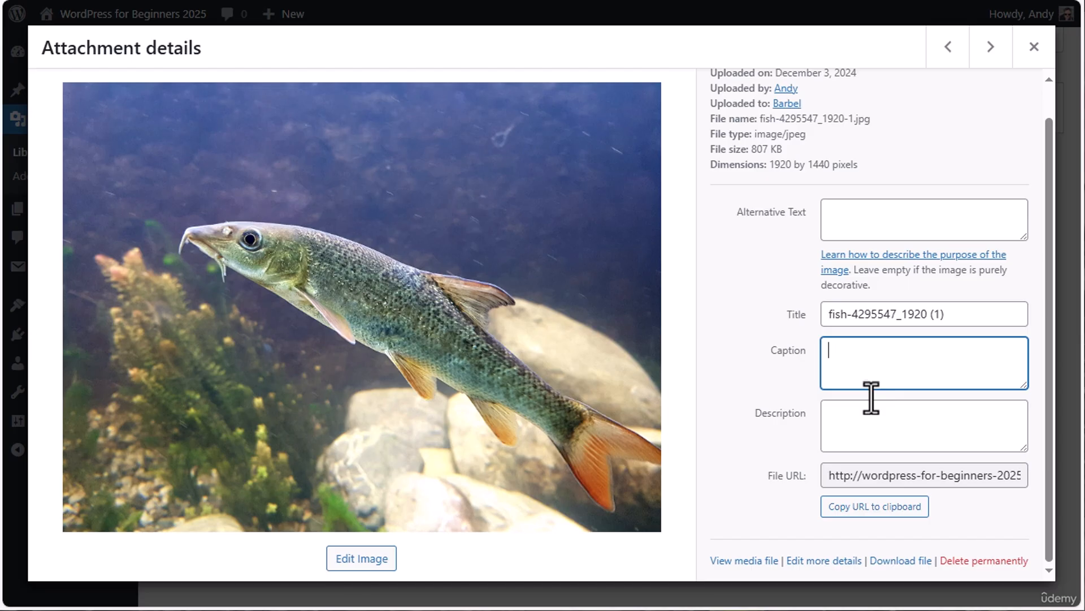
pyautogui.click(840, 431)
pyautogui.click(1034, 47)
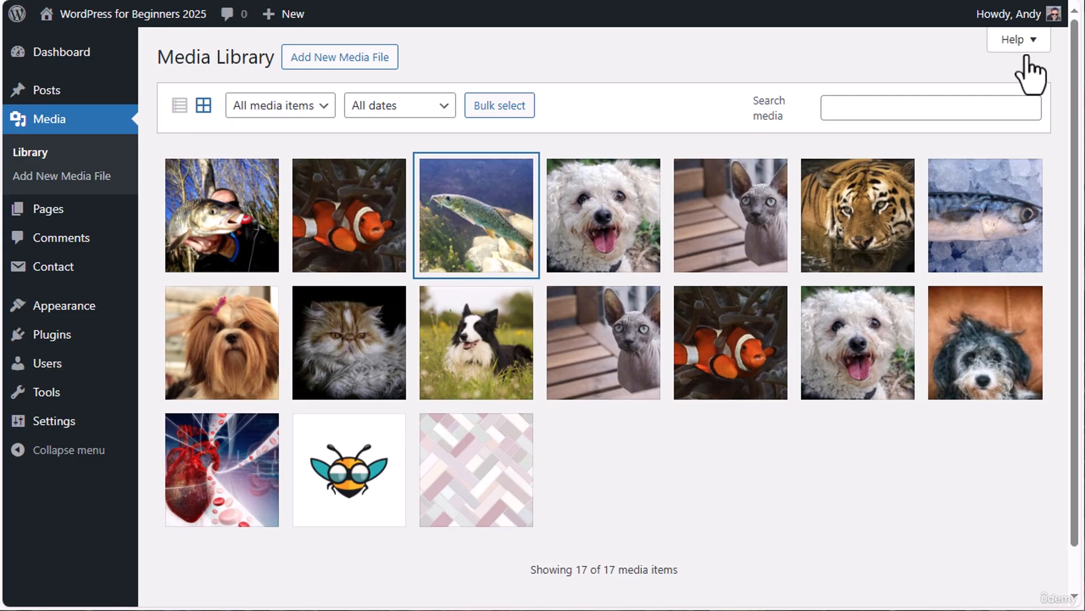
pyautogui.click(835, 111)
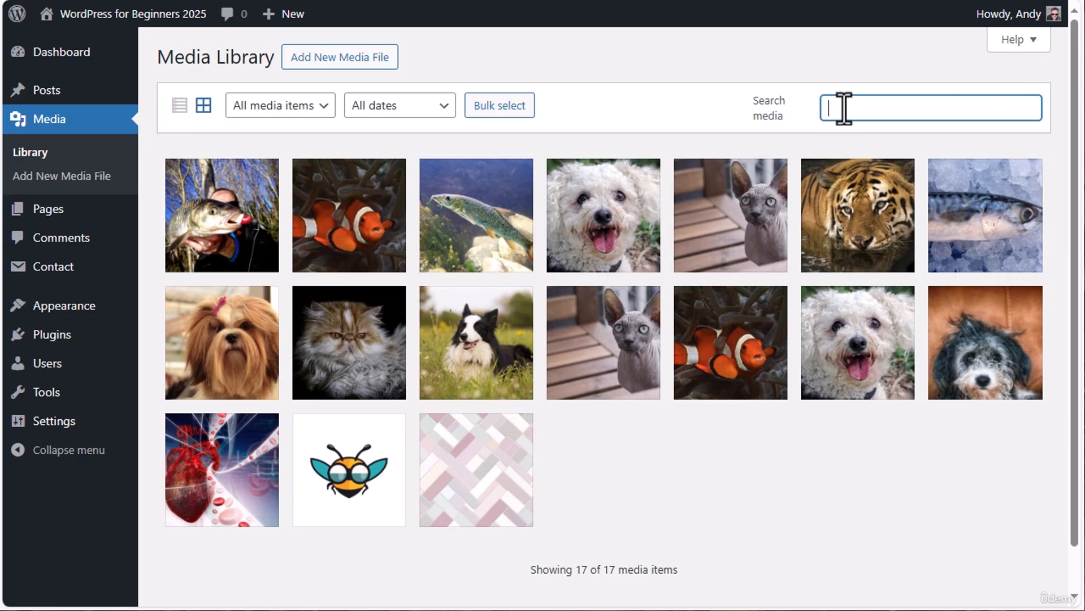
# View the first-row white dog's full-size media file from its attachment details and return to the library
pyautogui.click(723, 245)
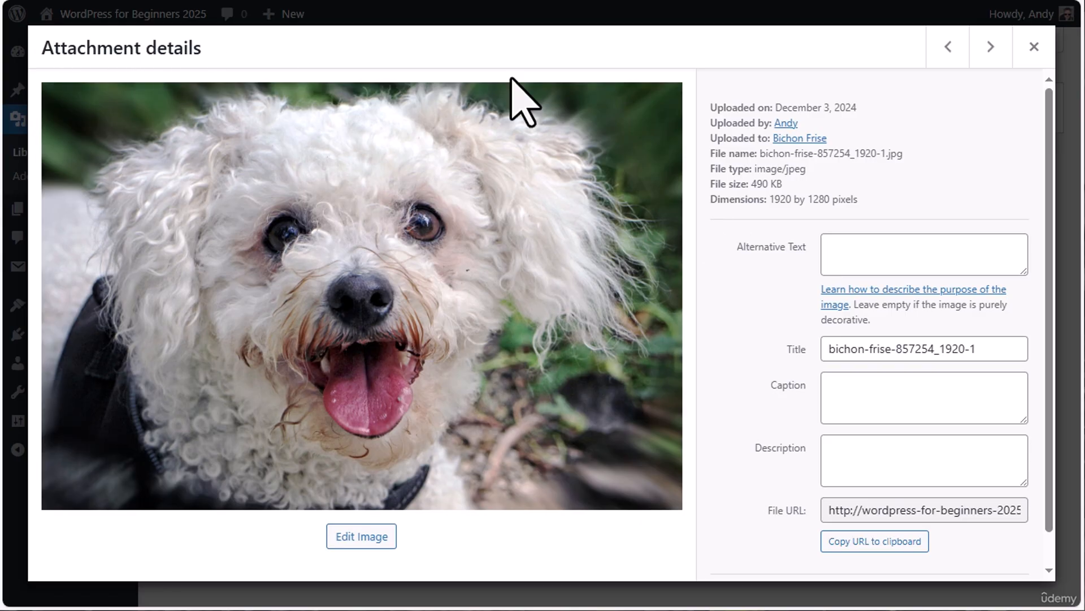
pyautogui.scroll(-1, 871, 243)
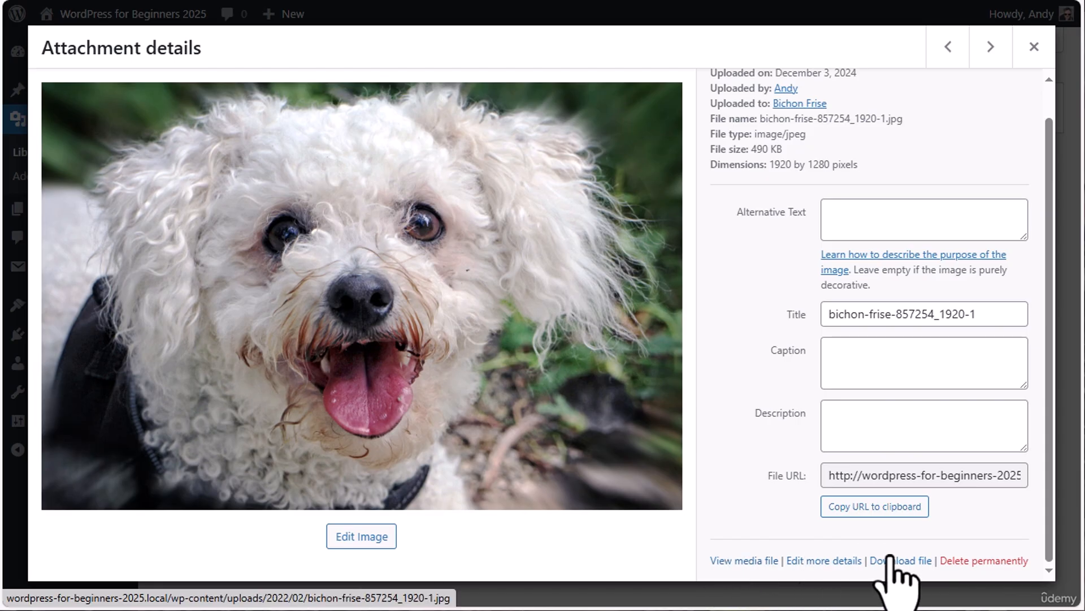
pyautogui.click(755, 561)
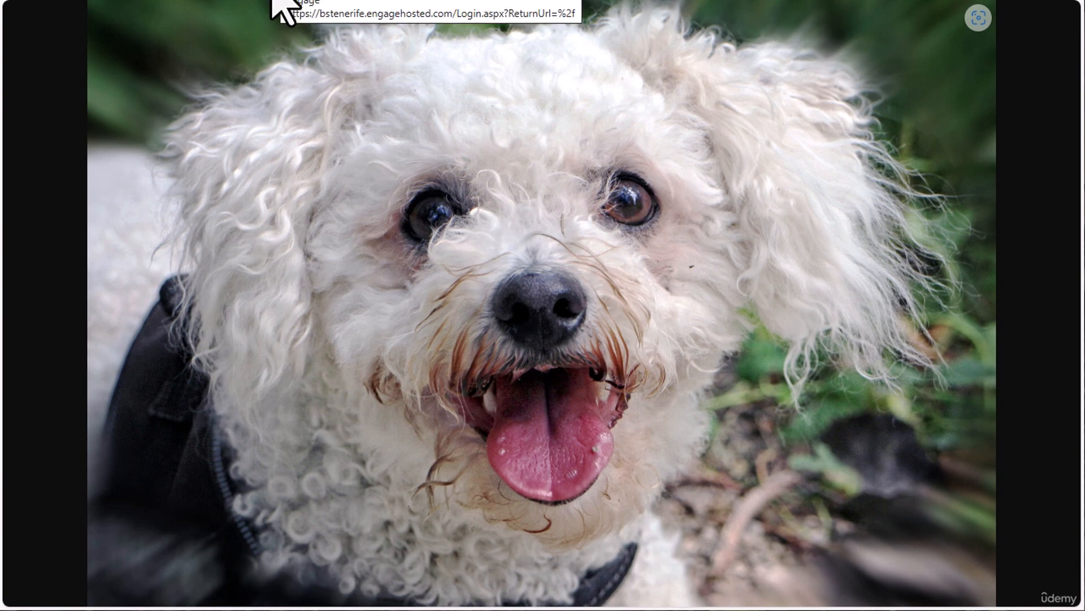
pyautogui.hotkey('alt', 'Left')
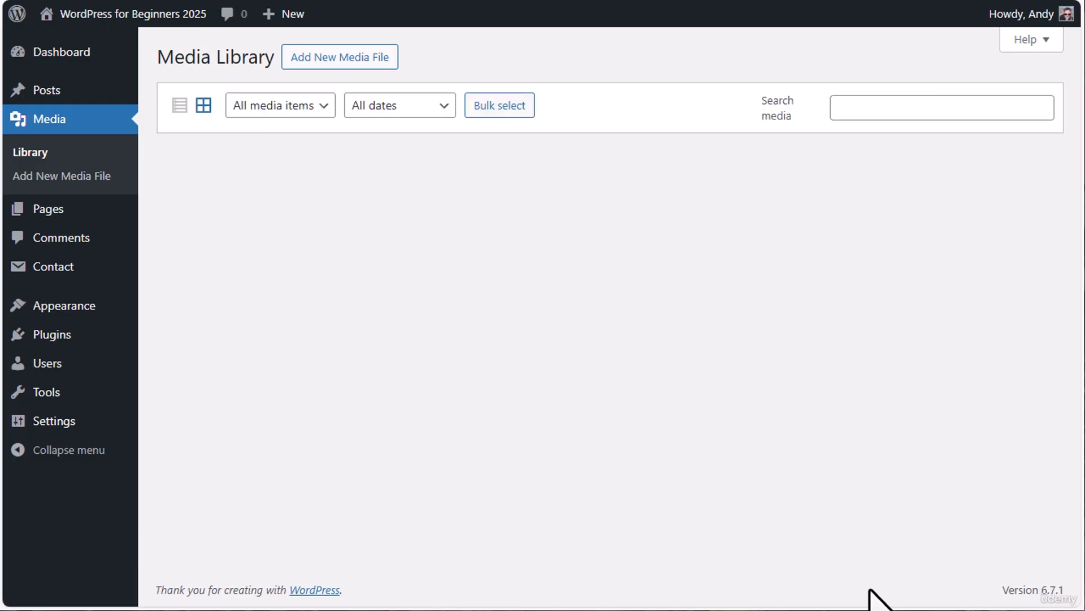
# Examine the white dog image's full Edit Media page and return to the media library
pyautogui.scroll(-2, 908, 495)
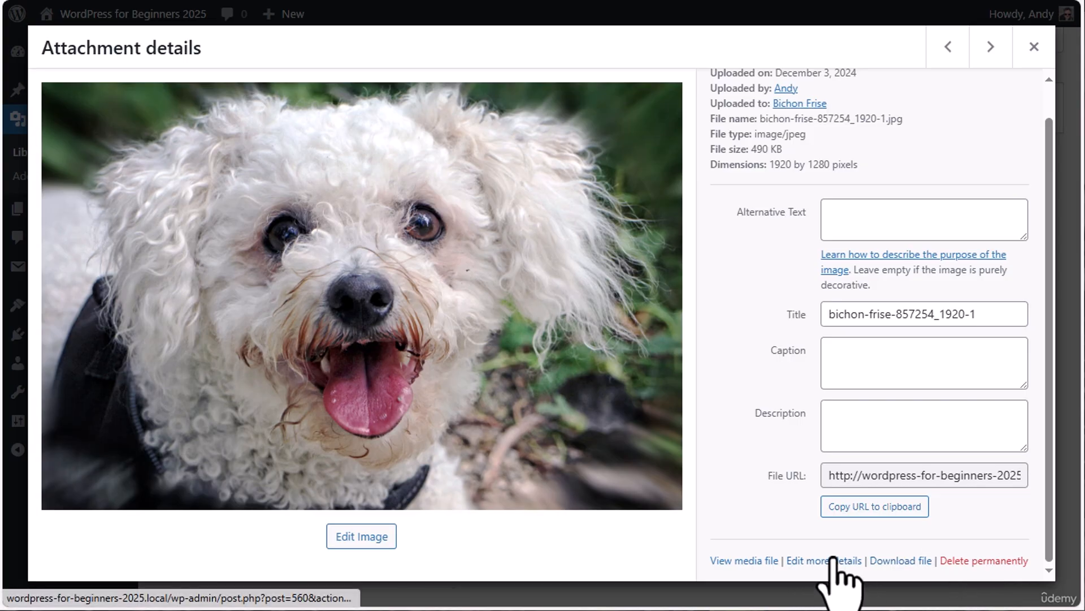
pyautogui.click(814, 561)
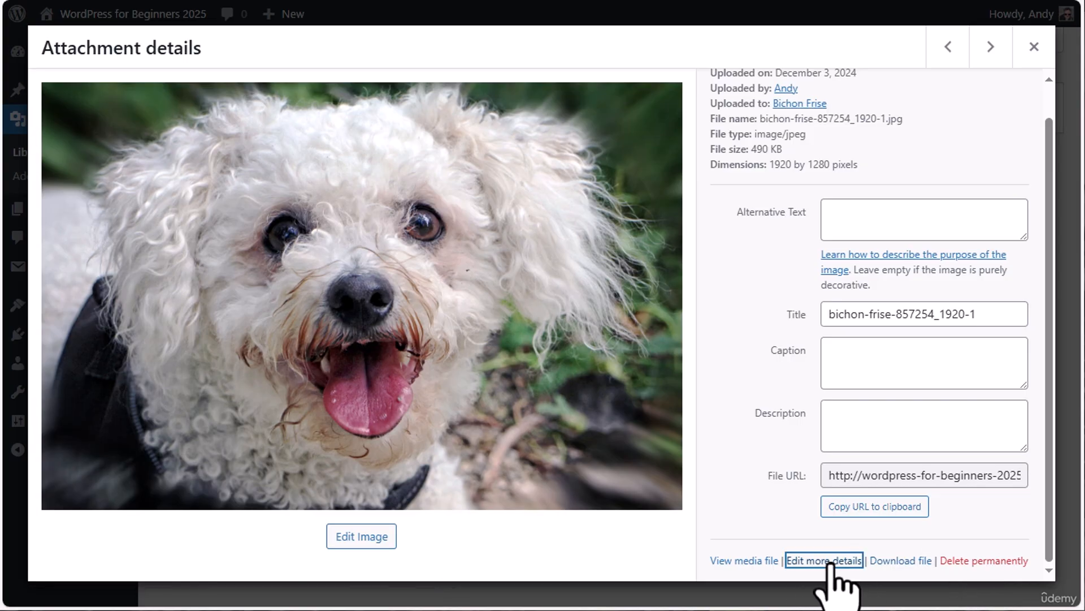
pyautogui.scroll(-3, 877, 289)
pyautogui.scroll(-4, 876, 294)
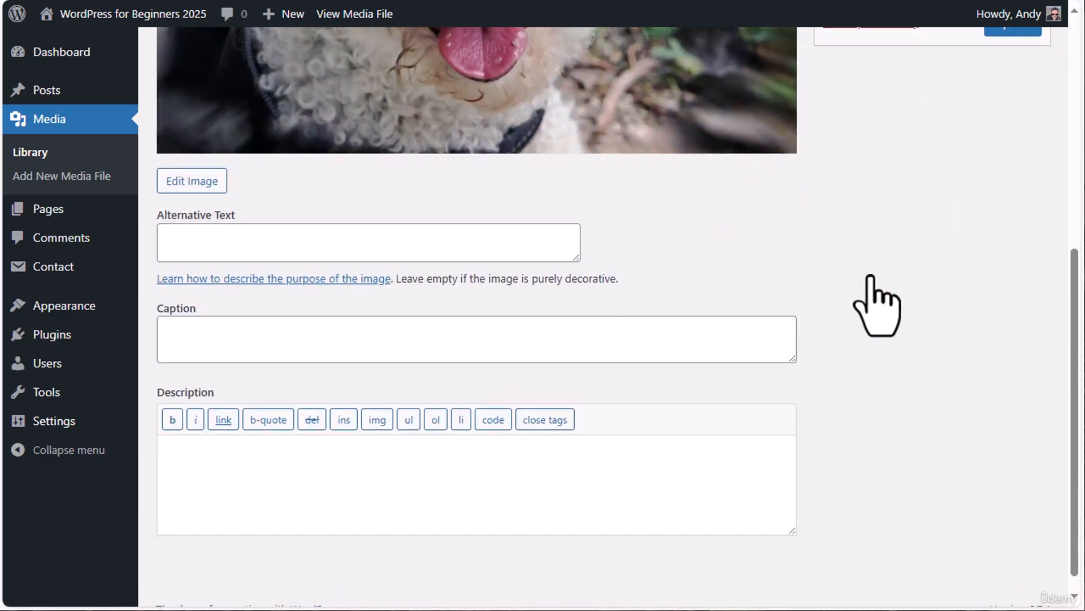
pyautogui.scroll(6, 876, 294)
pyautogui.scroll(-5, 873, 283)
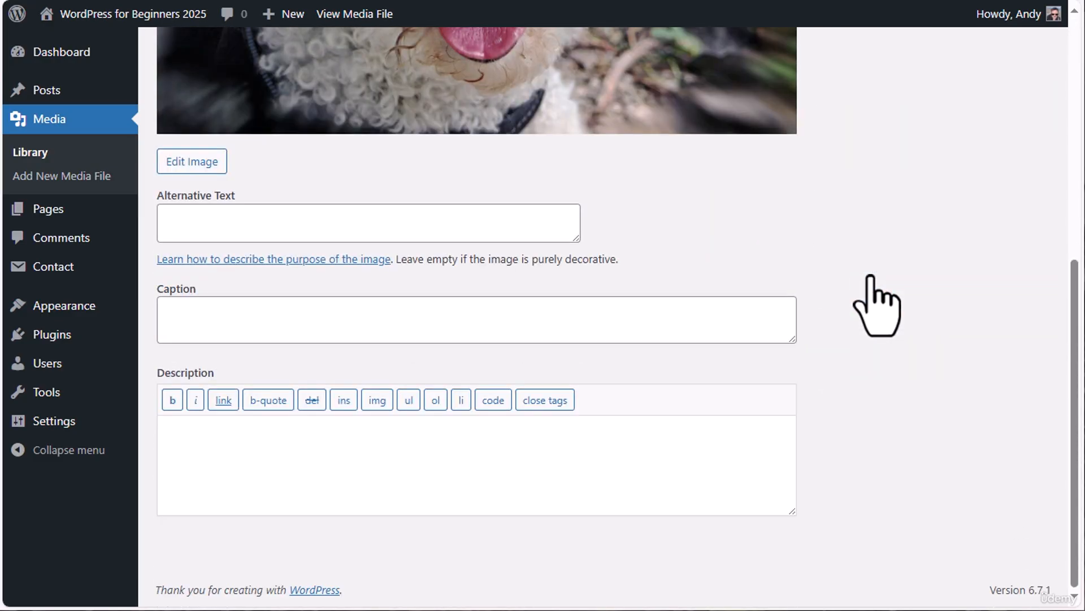
pyautogui.scroll(7, 862, 384)
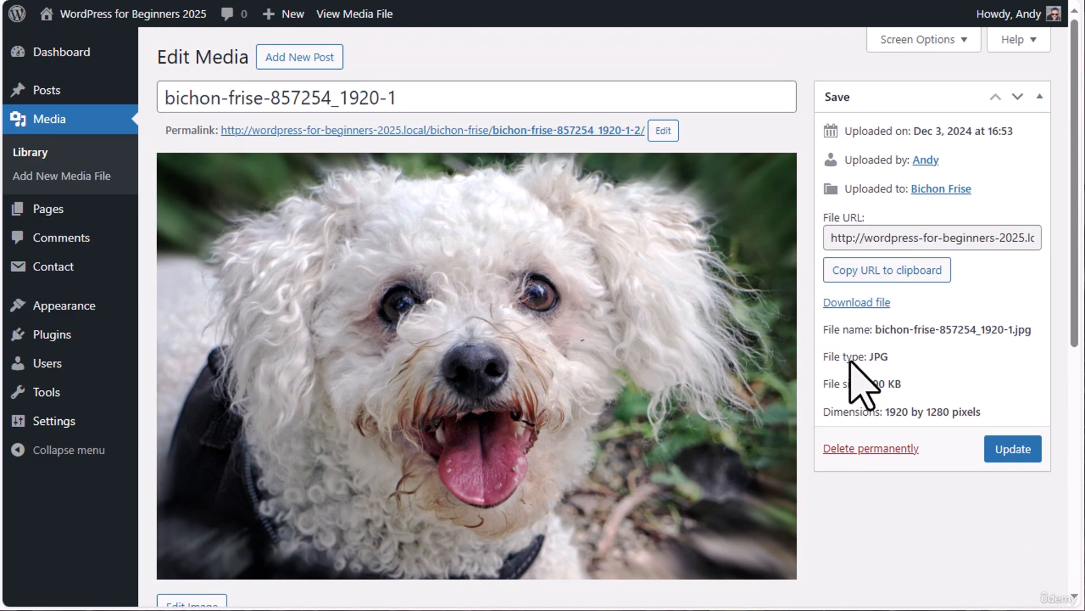
pyautogui.click(49, 117)
# Try cropping the first-row white dog image to a 940 × 880 selection around its face, and close without saving
pyautogui.click(785, 244)
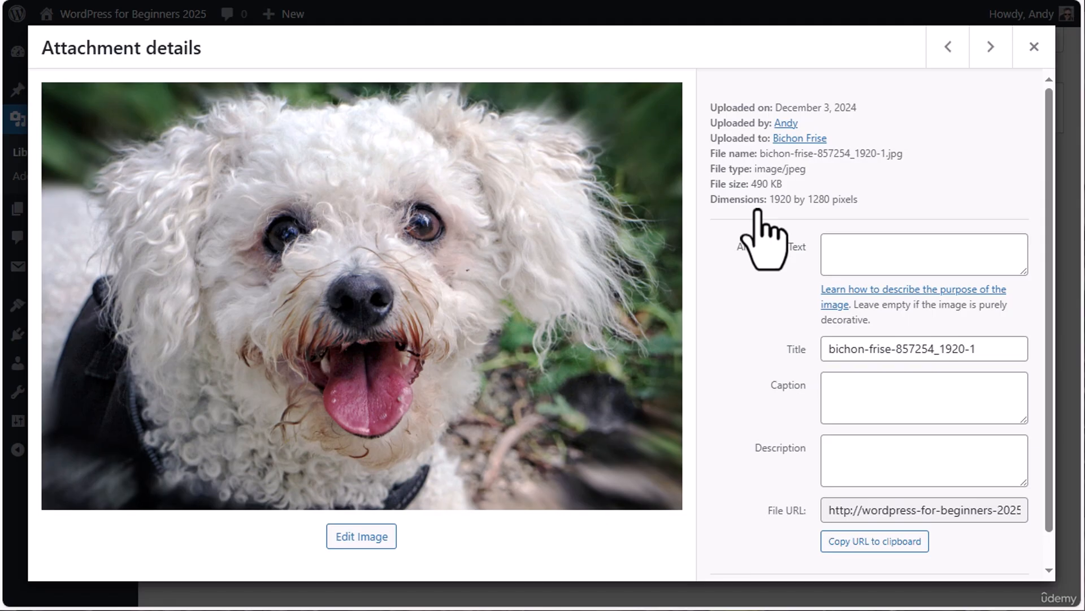
pyautogui.scroll(-1, 932, 375)
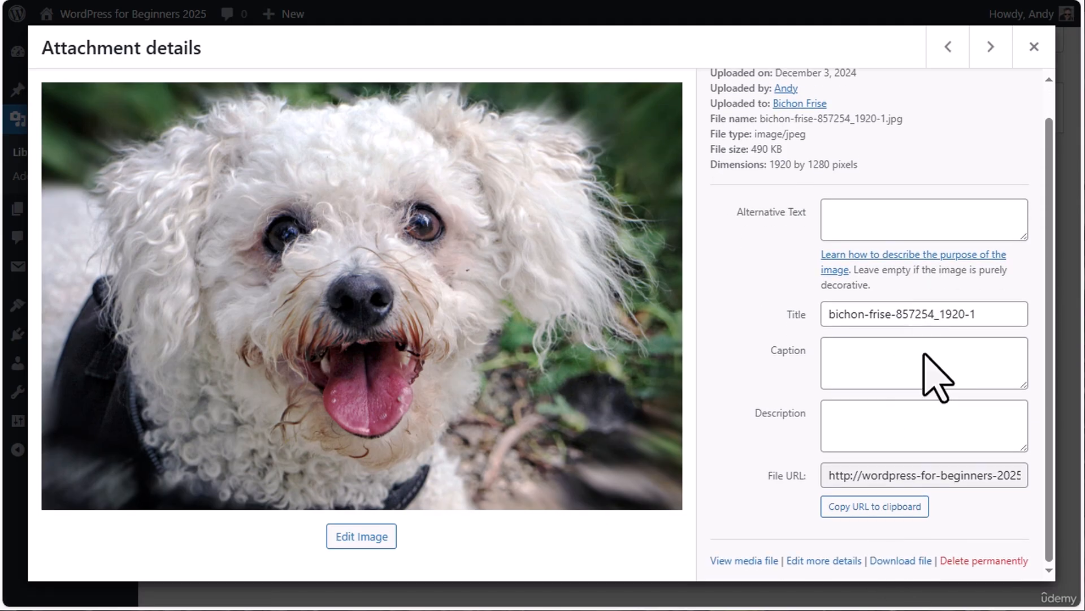
pyautogui.scroll(1, 786, 395)
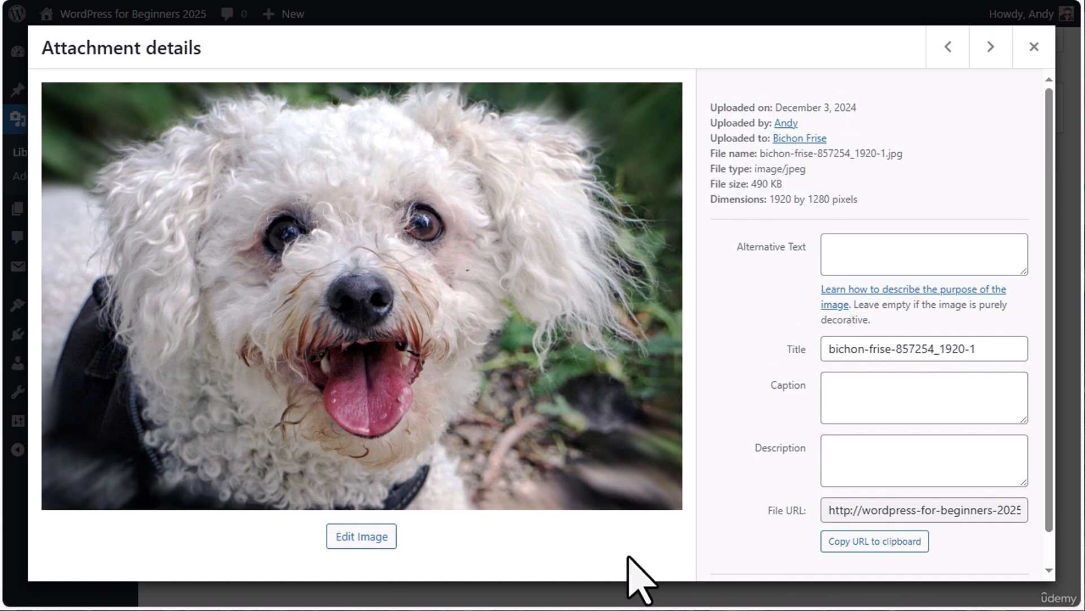
pyautogui.click(351, 536)
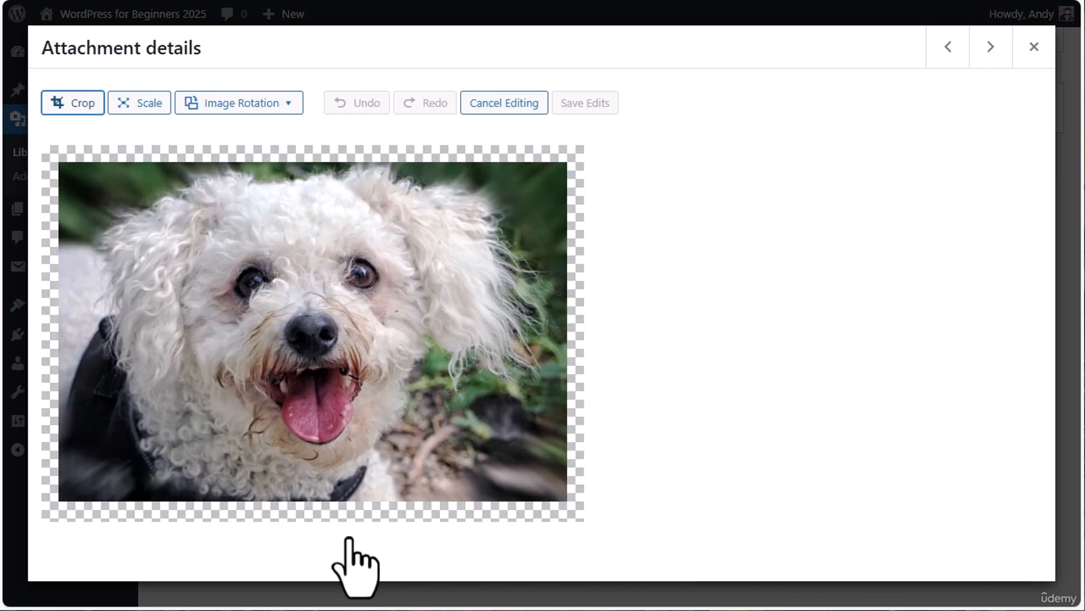
pyautogui.click(66, 103)
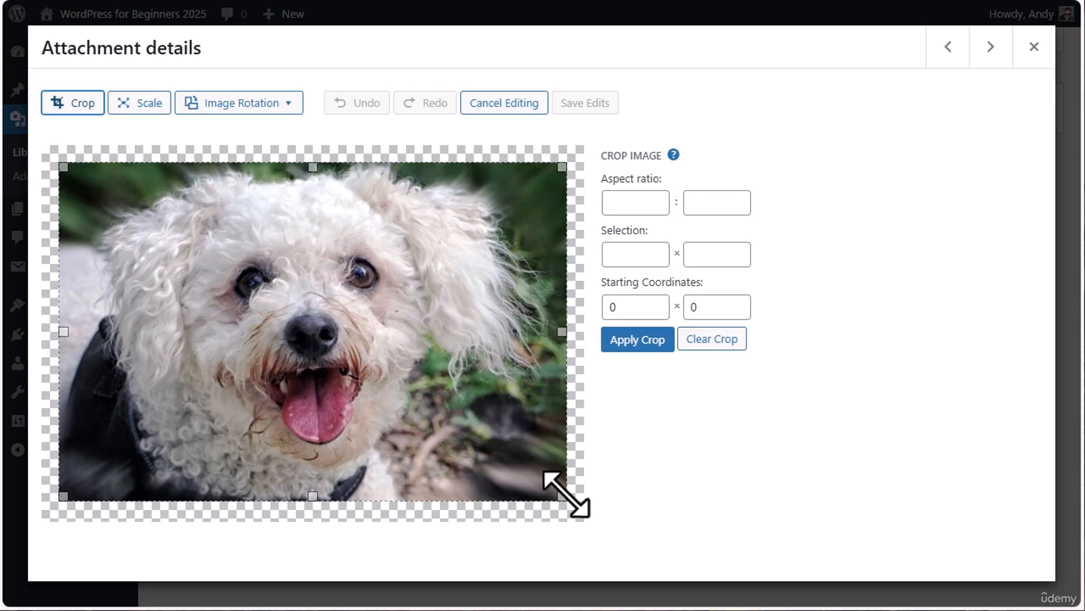
pyautogui.moveTo(566, 494); pyautogui.dragTo(434, 454)
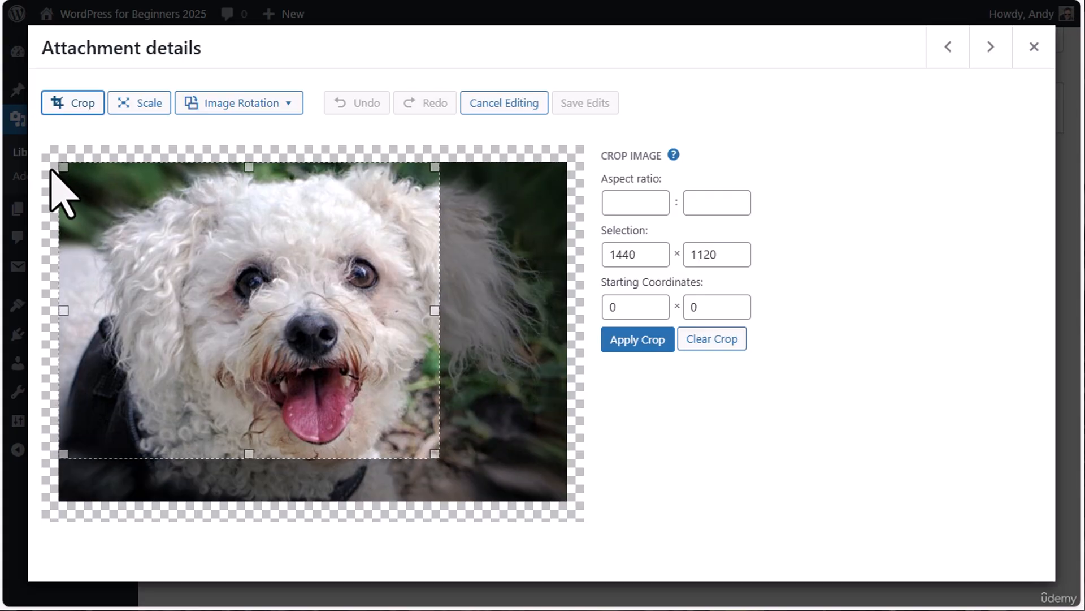
pyautogui.moveTo(61, 170); pyautogui.dragTo(191, 227)
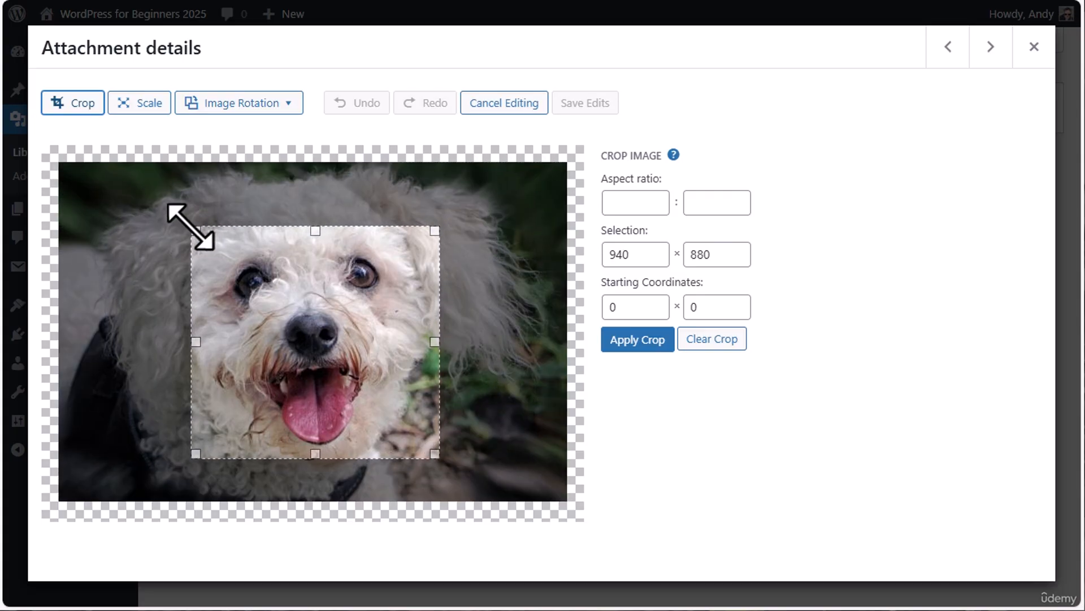
pyautogui.click(636, 340)
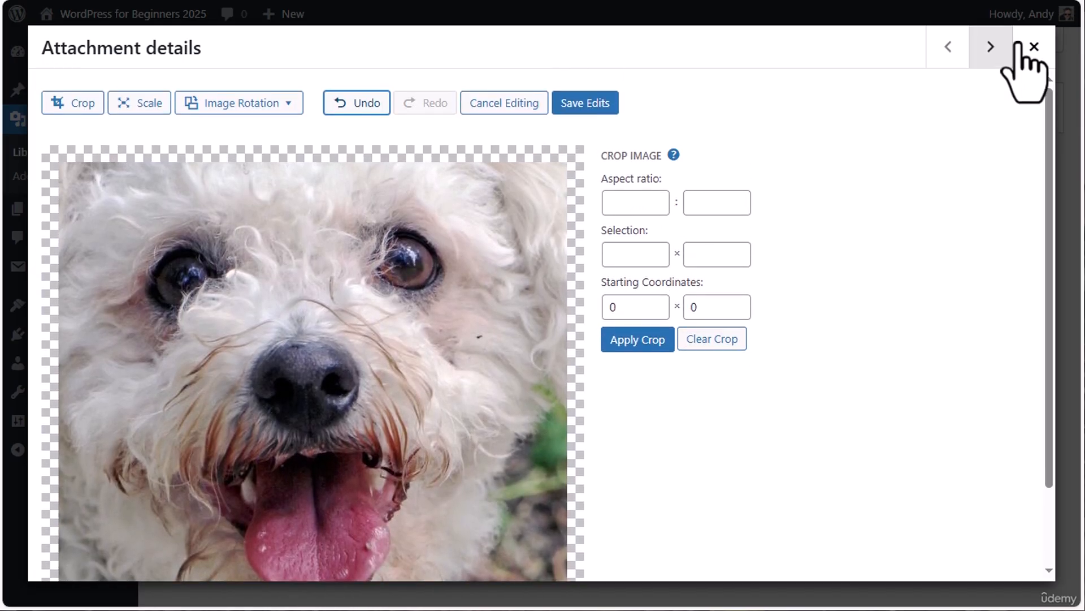
pyautogui.click(1034, 48)
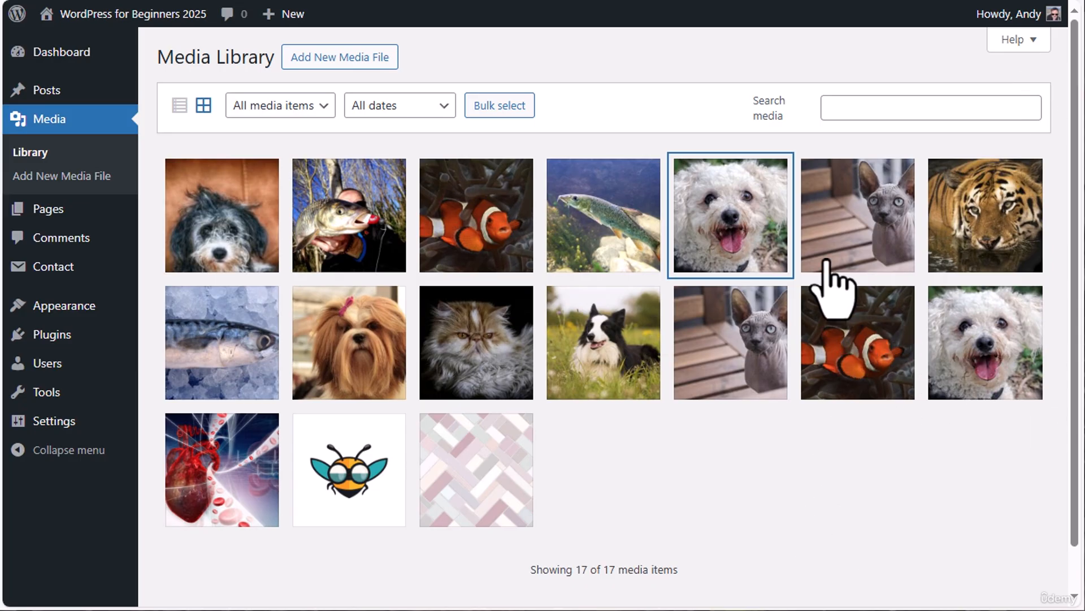
# Crop the first-row white dog image to a 790 × 874 selection around its face, save the edits and return to the library
pyautogui.click(707, 190)
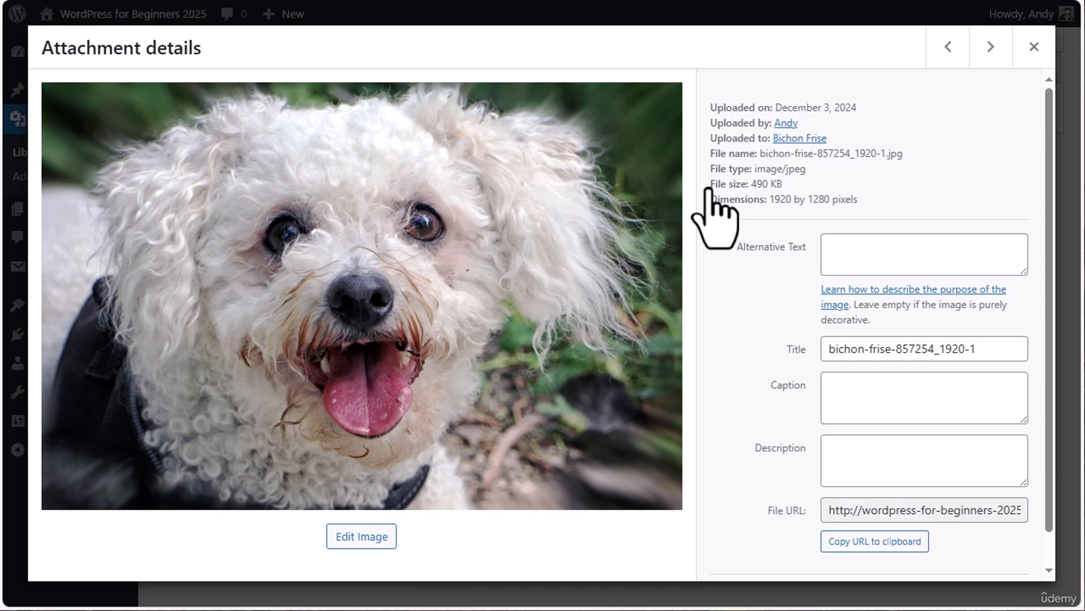
pyautogui.click(357, 531)
pyautogui.click(62, 105)
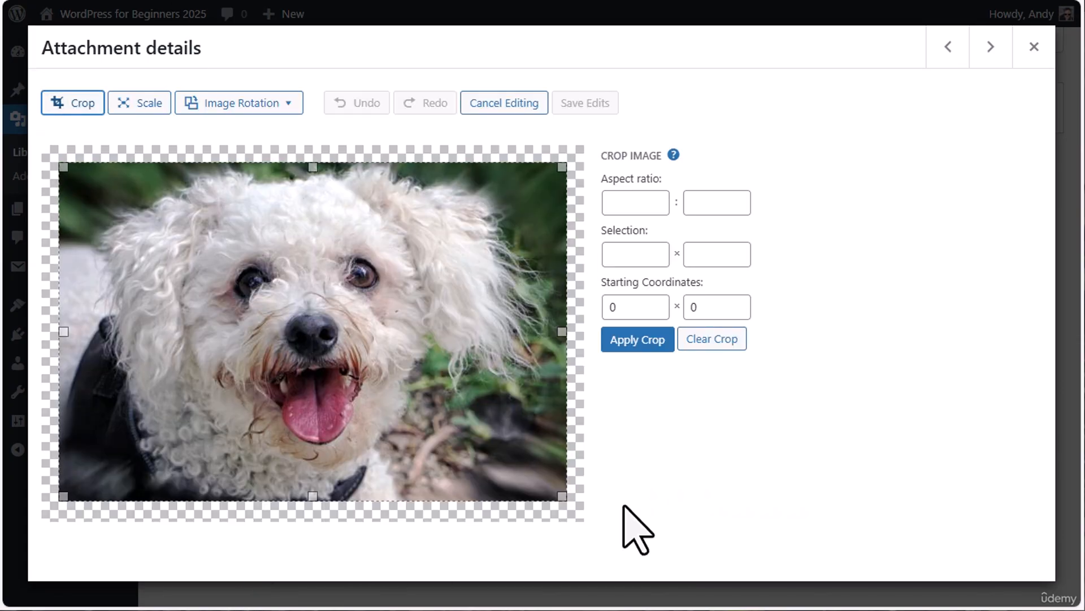
pyautogui.moveTo(567, 497); pyautogui.dragTo(407, 450)
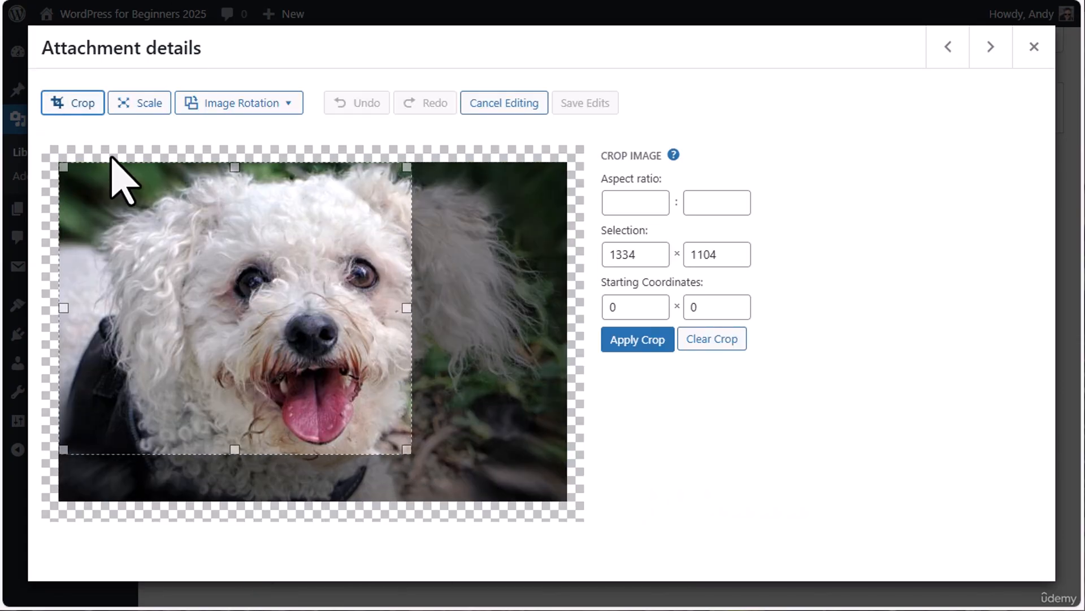
pyautogui.moveTo(63, 167); pyautogui.dragTo(208, 228)
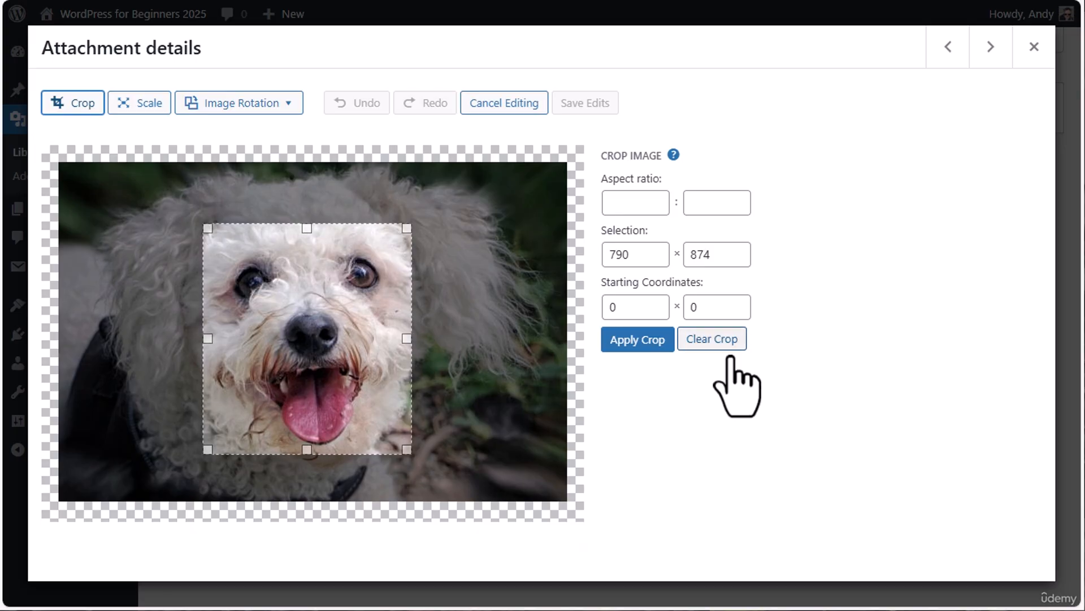
pyautogui.click(650, 342)
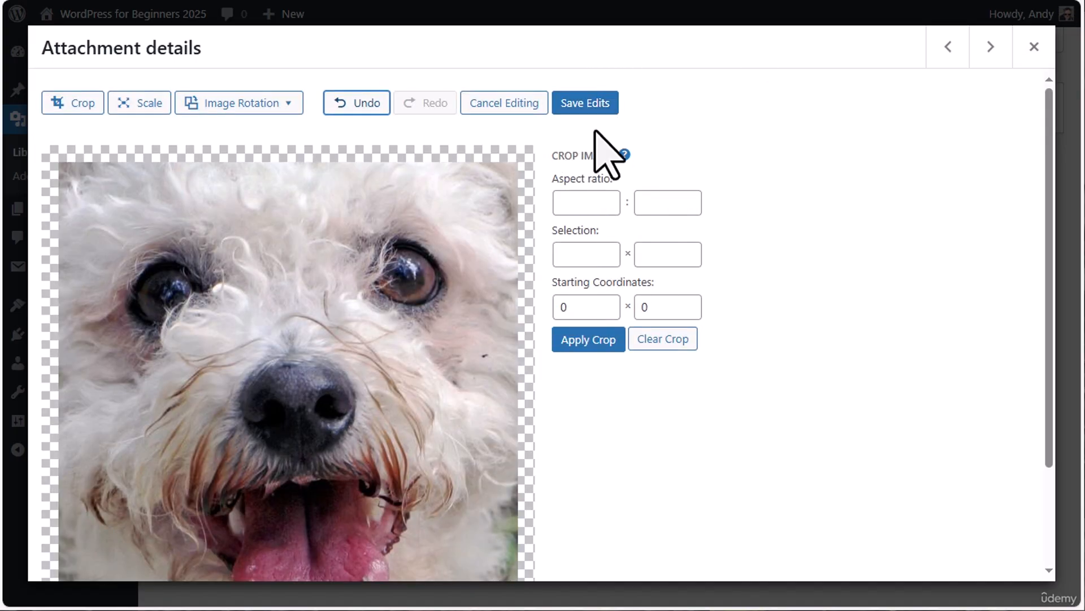
pyautogui.click(580, 105)
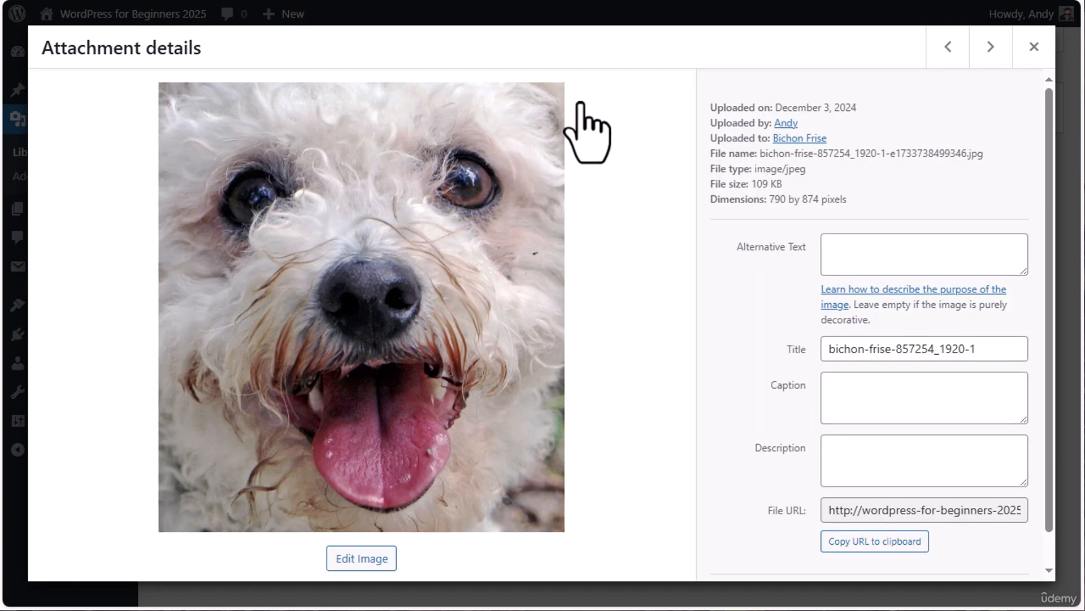
pyautogui.click(1034, 47)
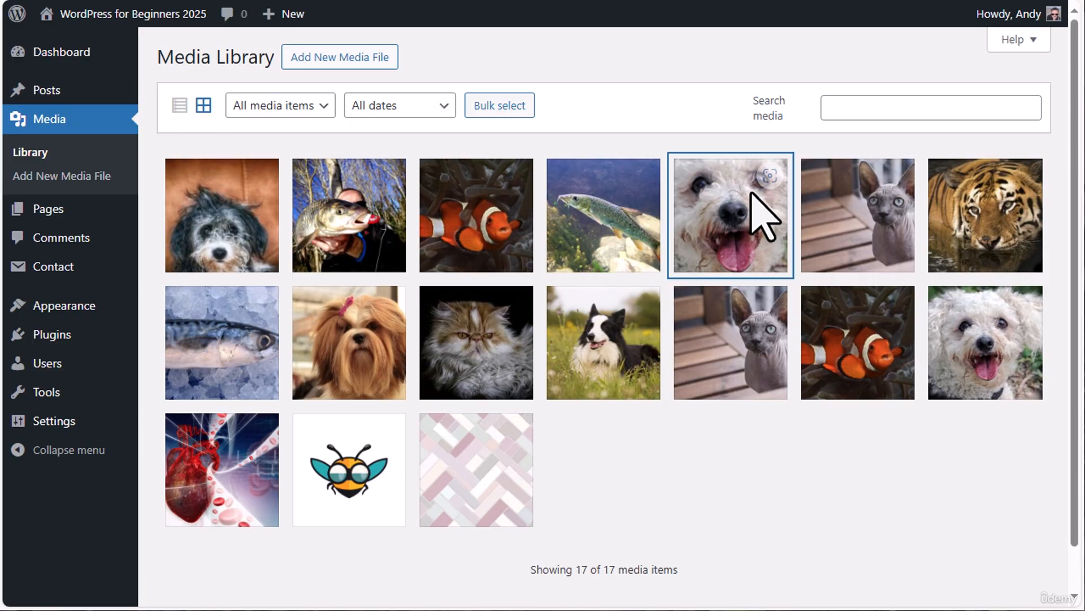
# Try rotating the cropped white dog image 90° left twice, and cancel editing without keeping the rotation
pyautogui.click(729, 223)
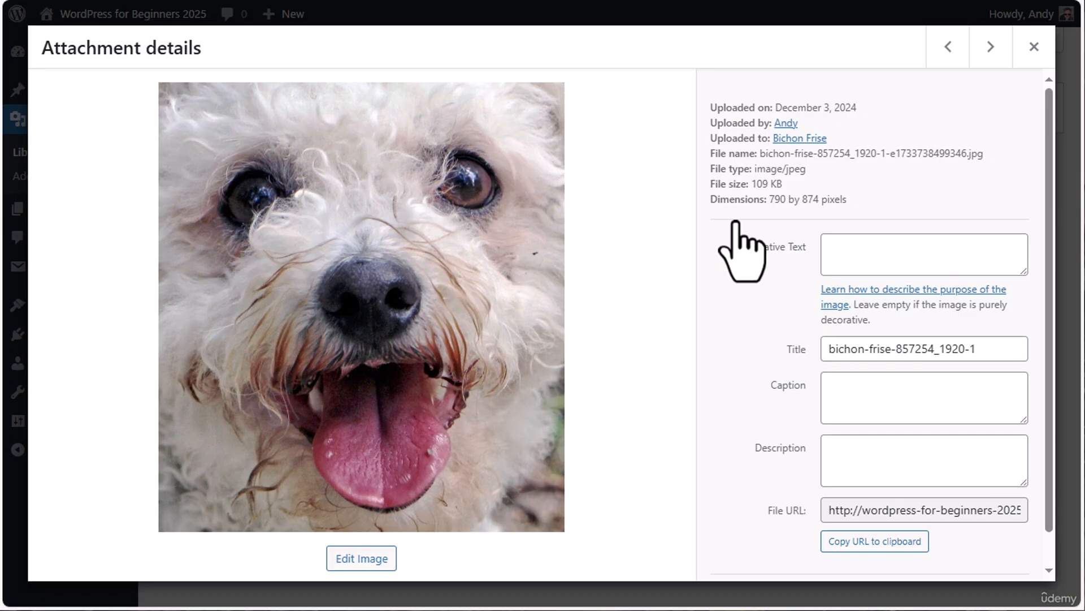
pyautogui.click(356, 559)
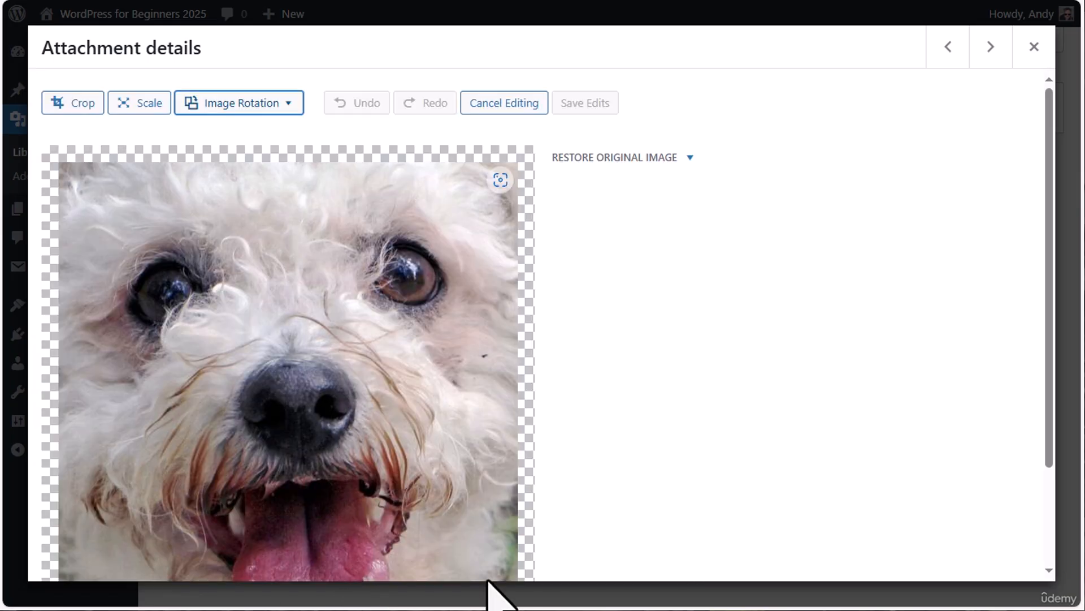
pyautogui.click(289, 104)
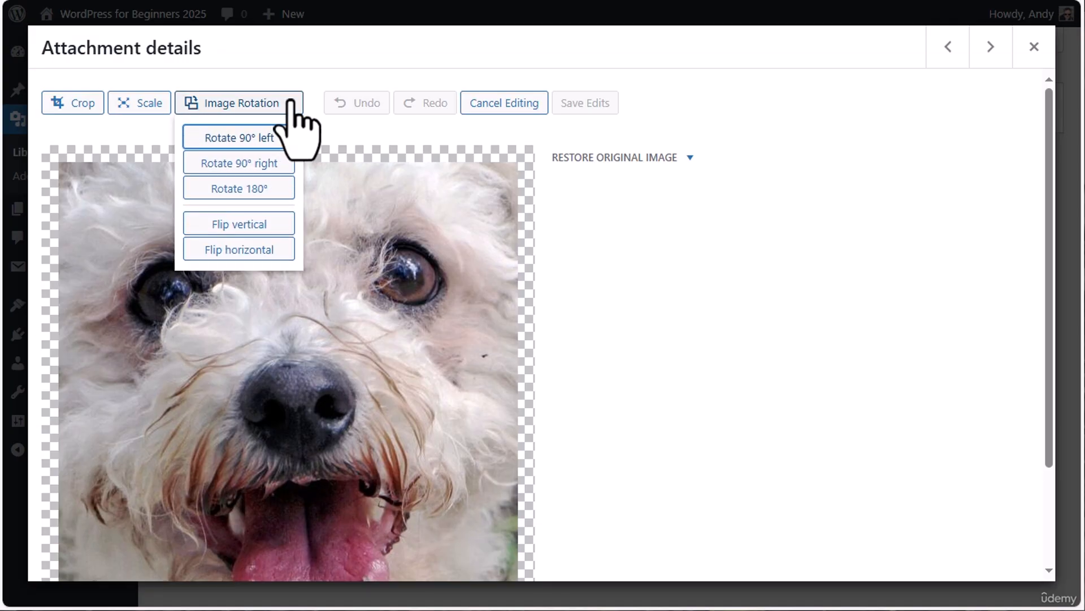
pyautogui.click(273, 138)
pyautogui.click(286, 107)
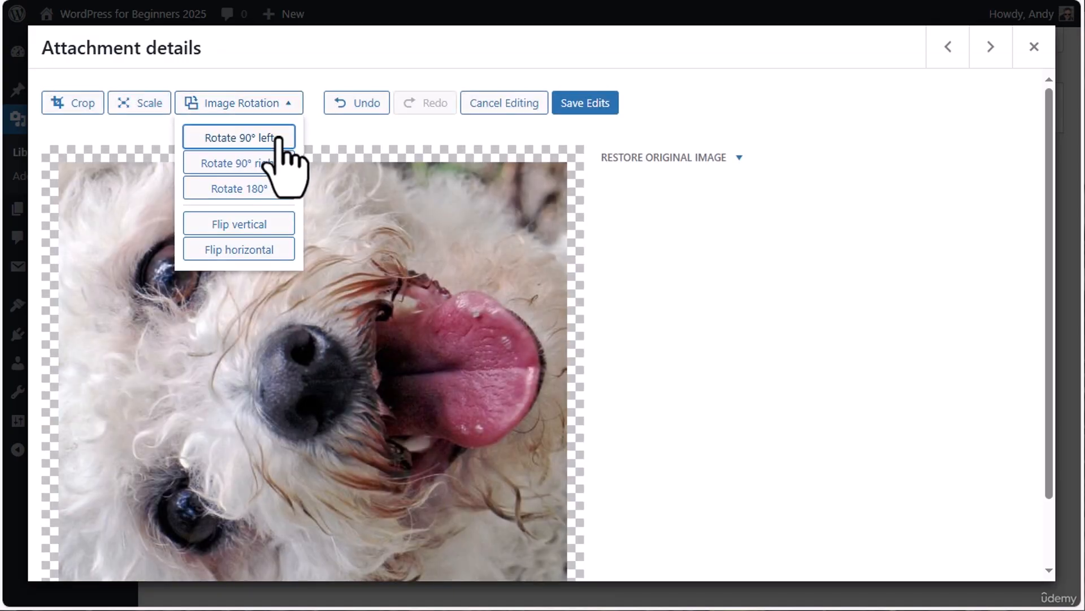
pyautogui.click(277, 138)
pyautogui.click(273, 113)
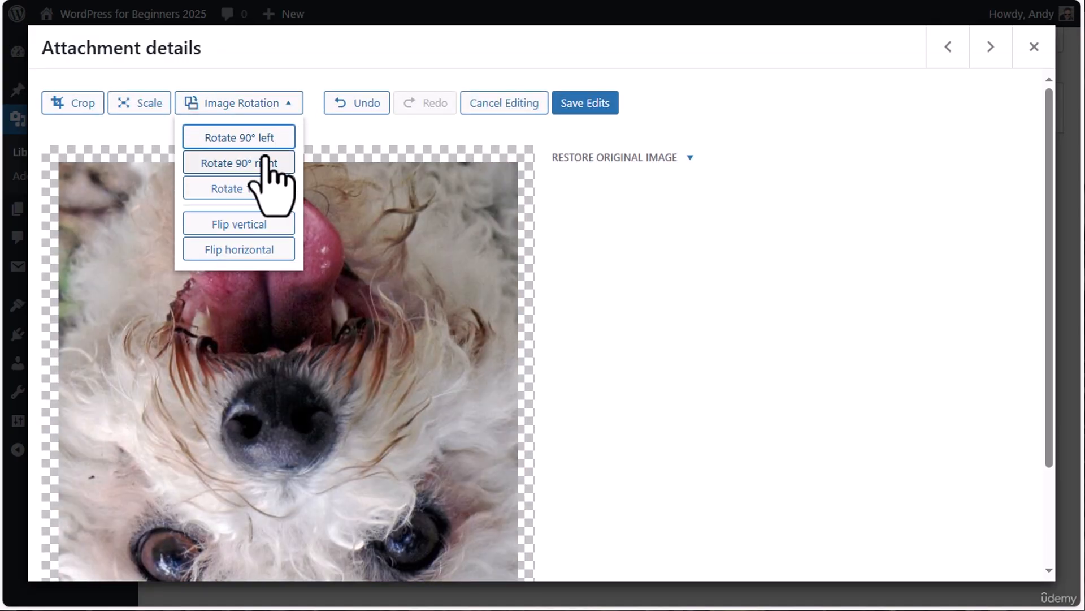
pyautogui.click(491, 106)
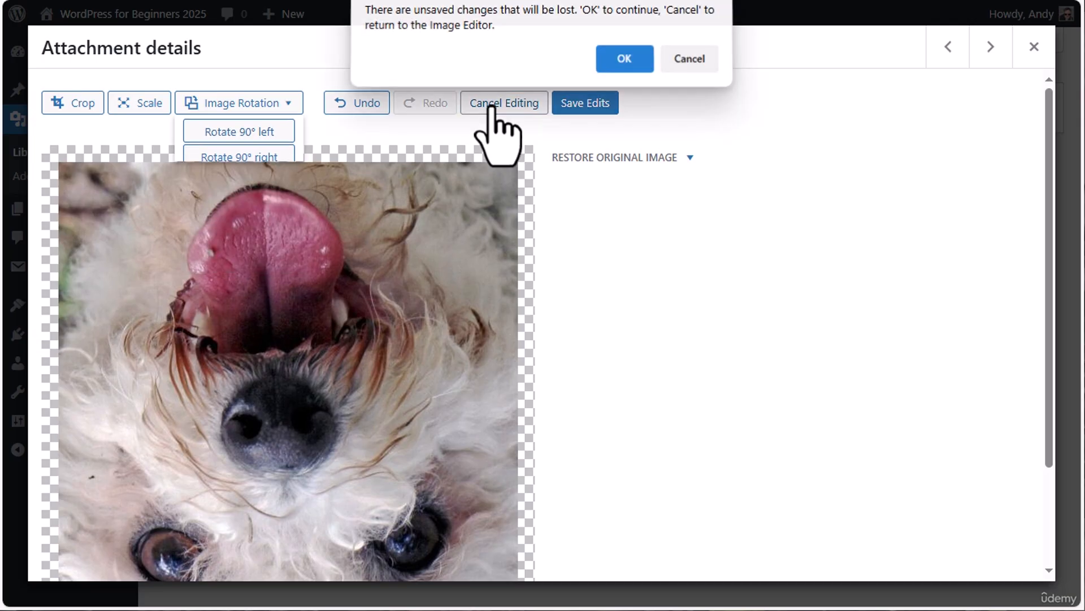
pyautogui.click(626, 59)
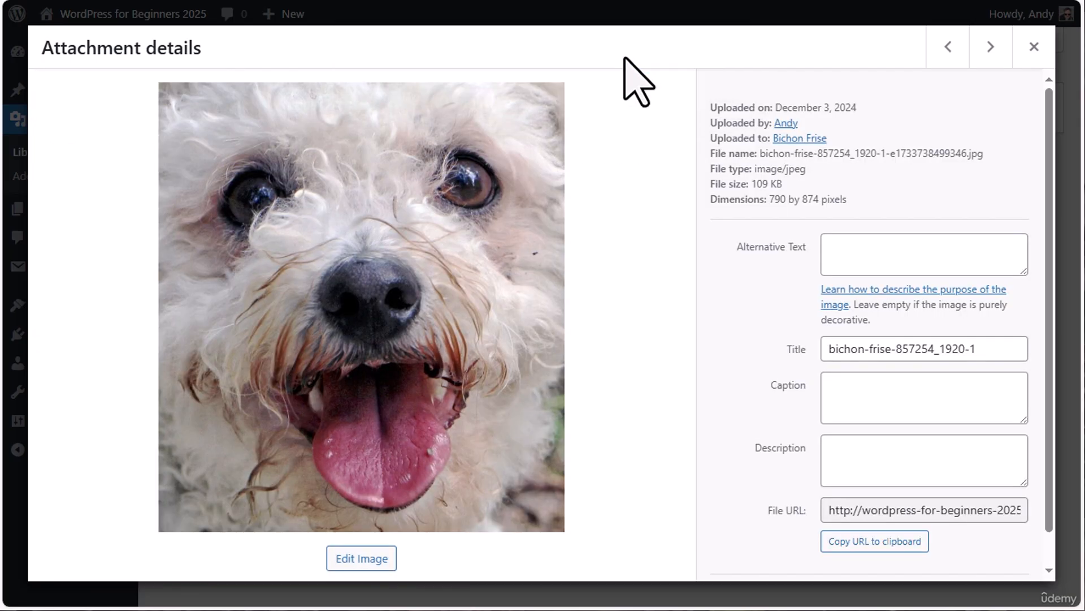
# Scale the cropped white dog image to 500 × 582 pixels and return to its attachment details
pyautogui.click(361, 559)
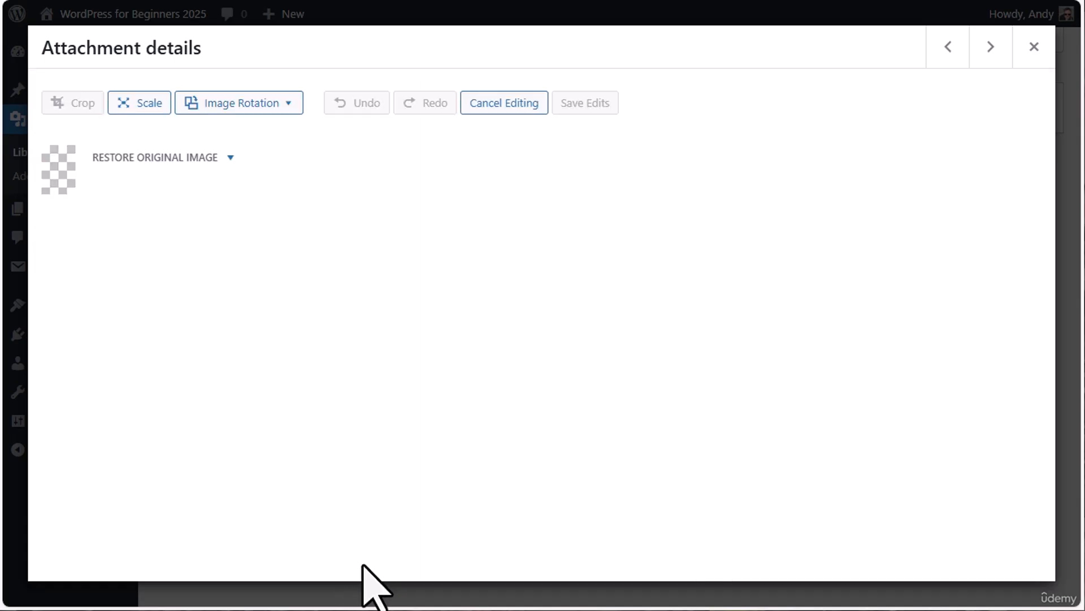
pyautogui.click(137, 104)
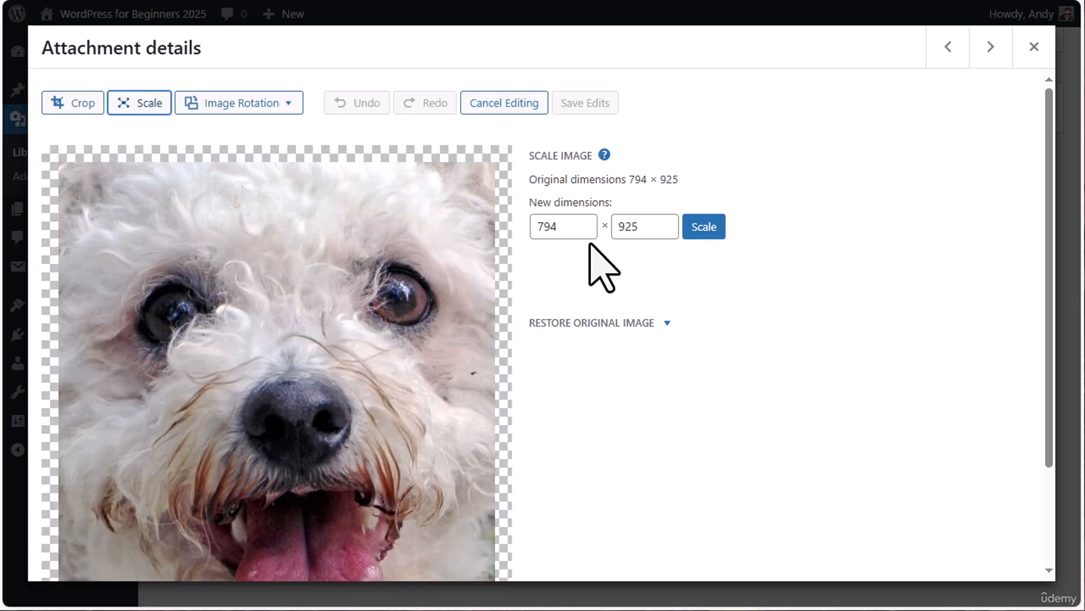
pyautogui.doubleClick(555, 226)
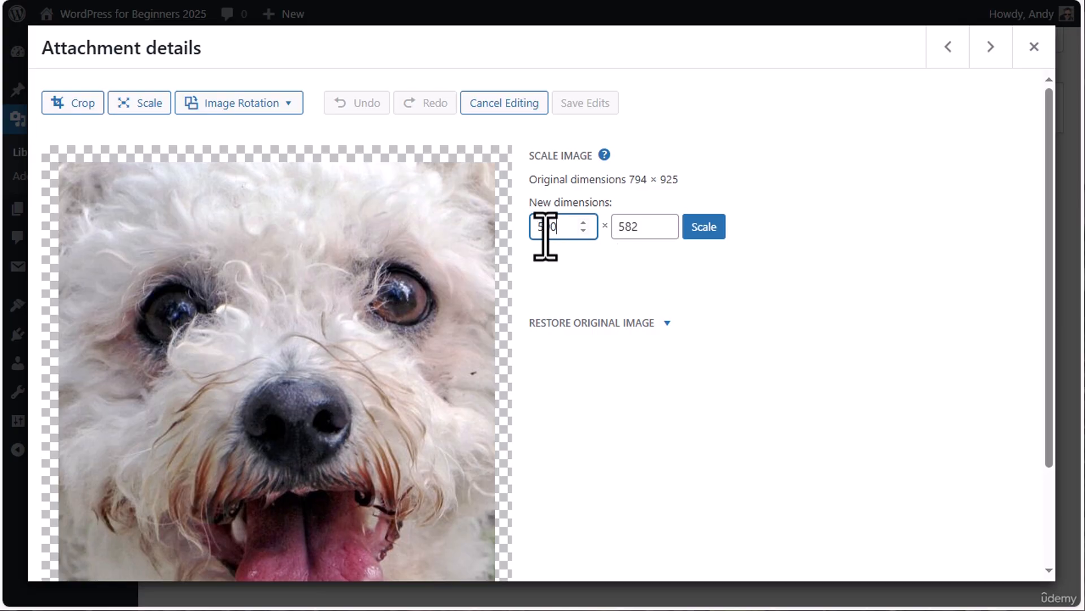
pyautogui.click(704, 228)
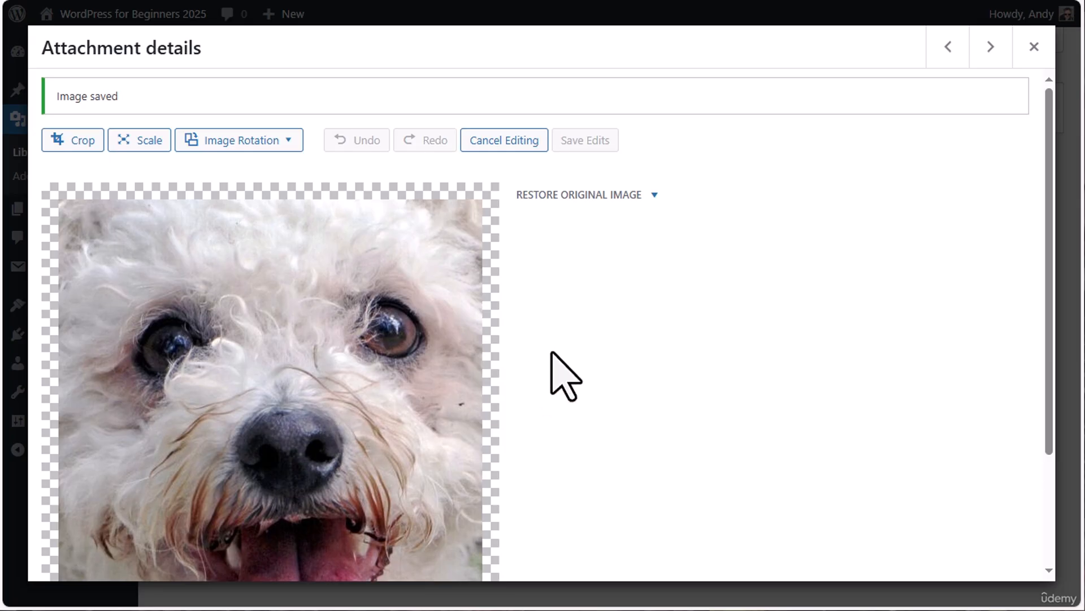
pyautogui.scroll(-3, 552, 352)
pyautogui.scroll(3, 552, 351)
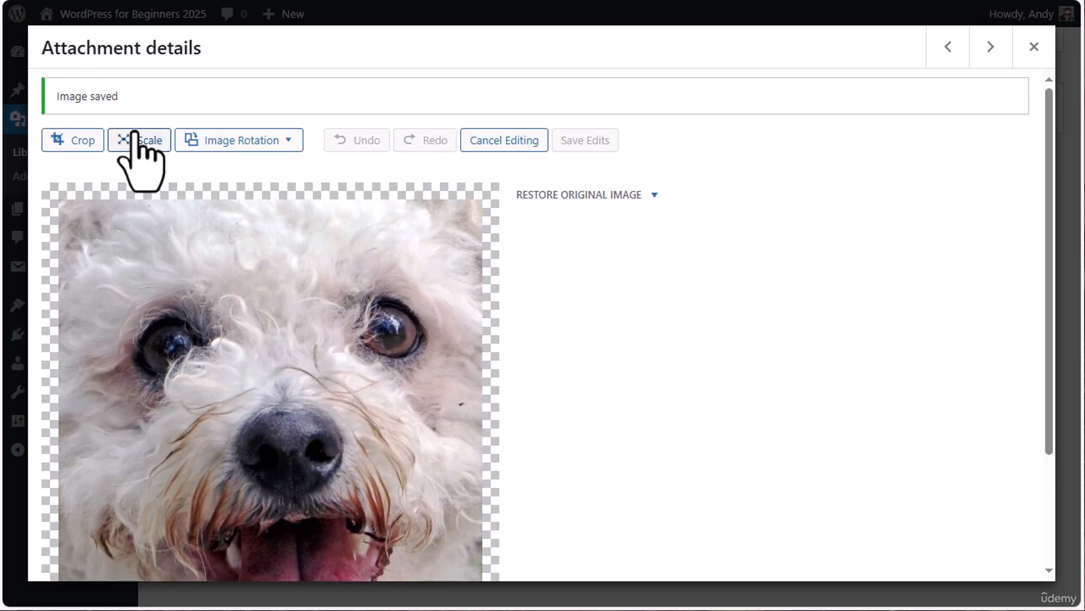
pyautogui.click(505, 141)
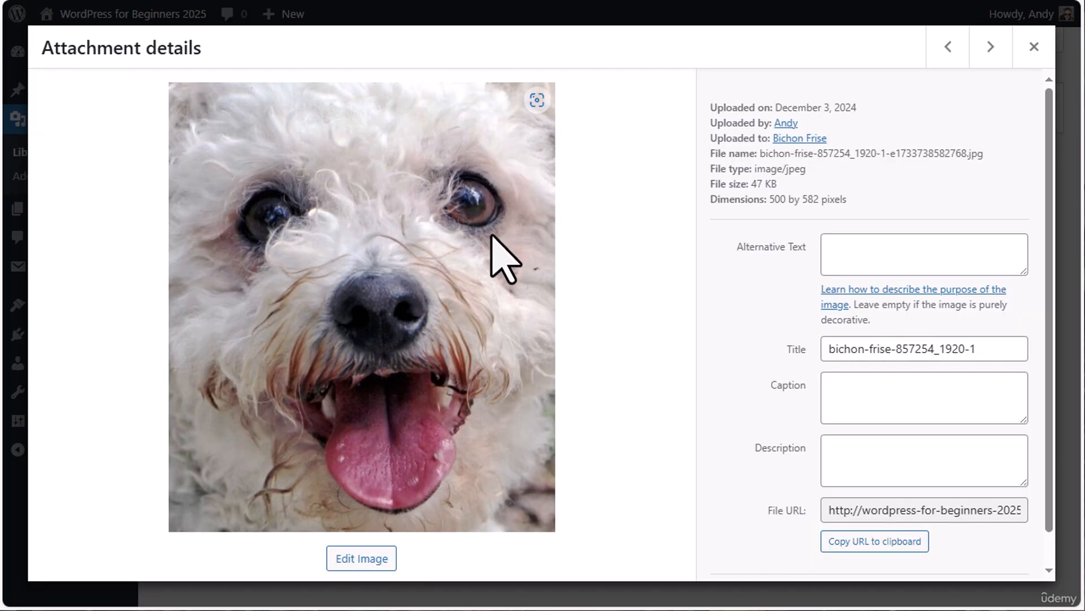
# Restore the original version of the edited white dog image and return to the media library
pyautogui.click(357, 560)
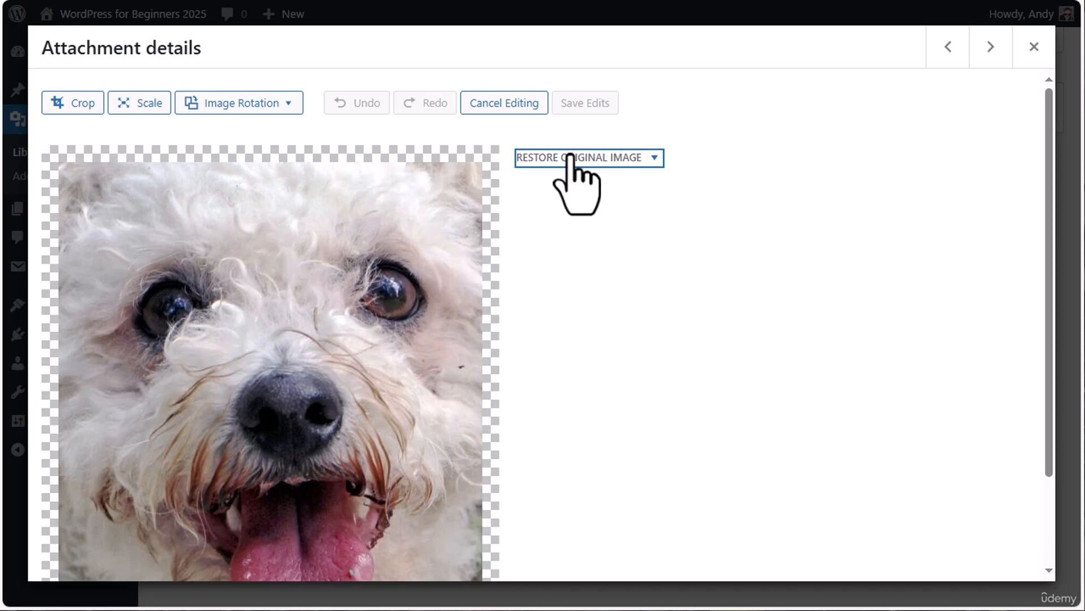
pyautogui.click(1034, 46)
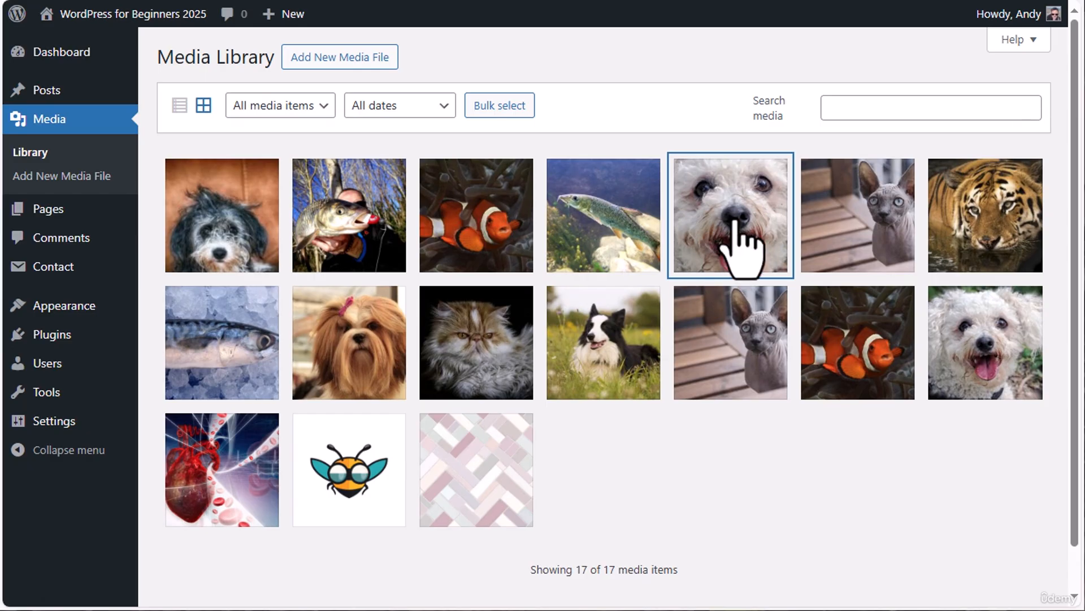
pyautogui.click(734, 249)
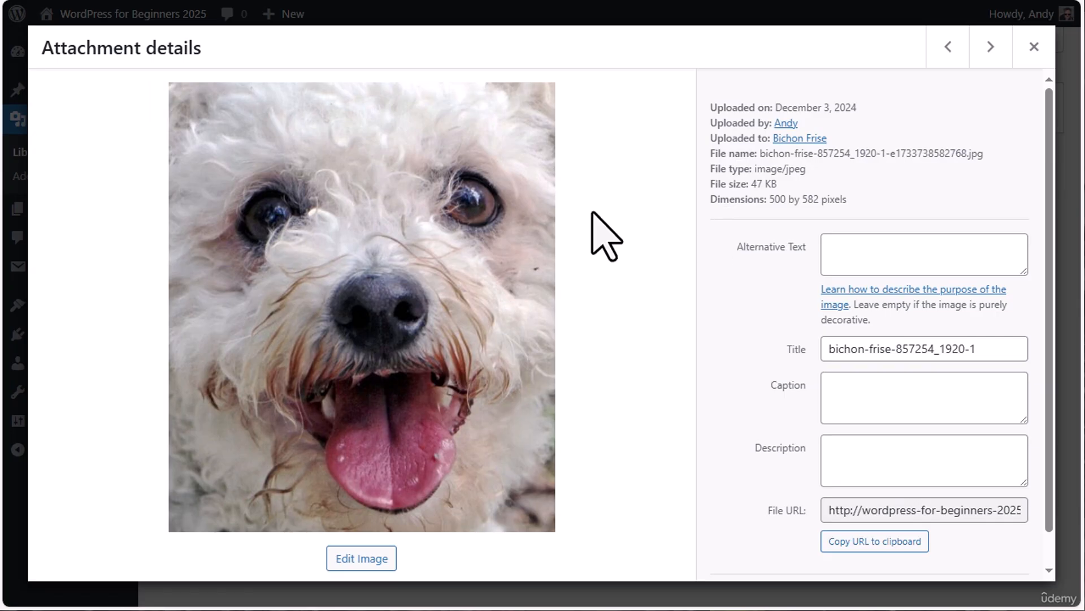
pyautogui.click(359, 560)
pyautogui.click(553, 159)
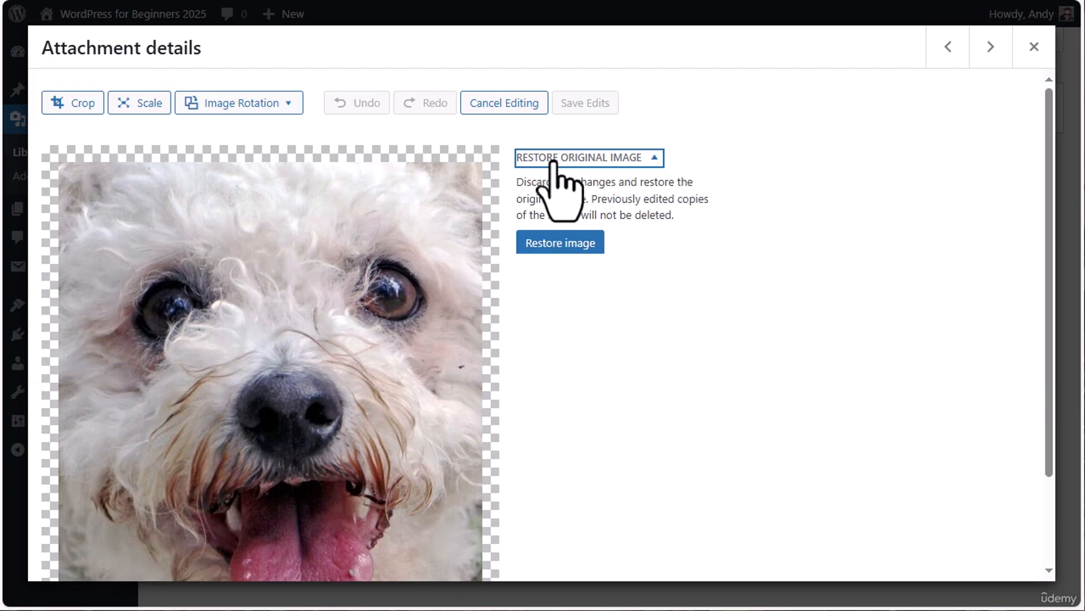
pyautogui.click(557, 246)
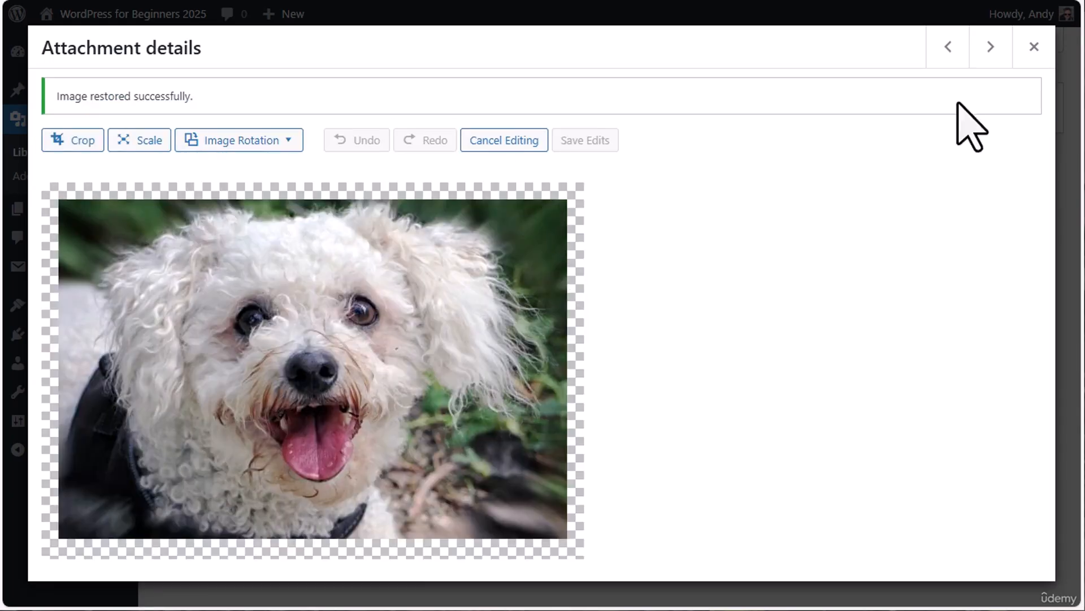
pyautogui.click(1034, 48)
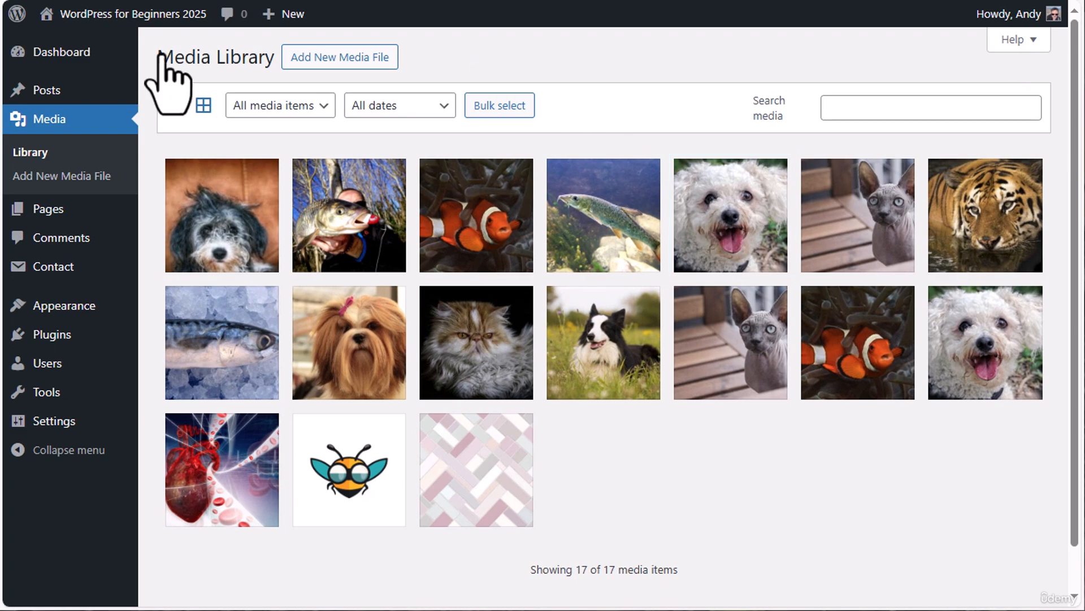
# Start a new post and add an Image block to its content
pyautogui.moveTo(39, 94)
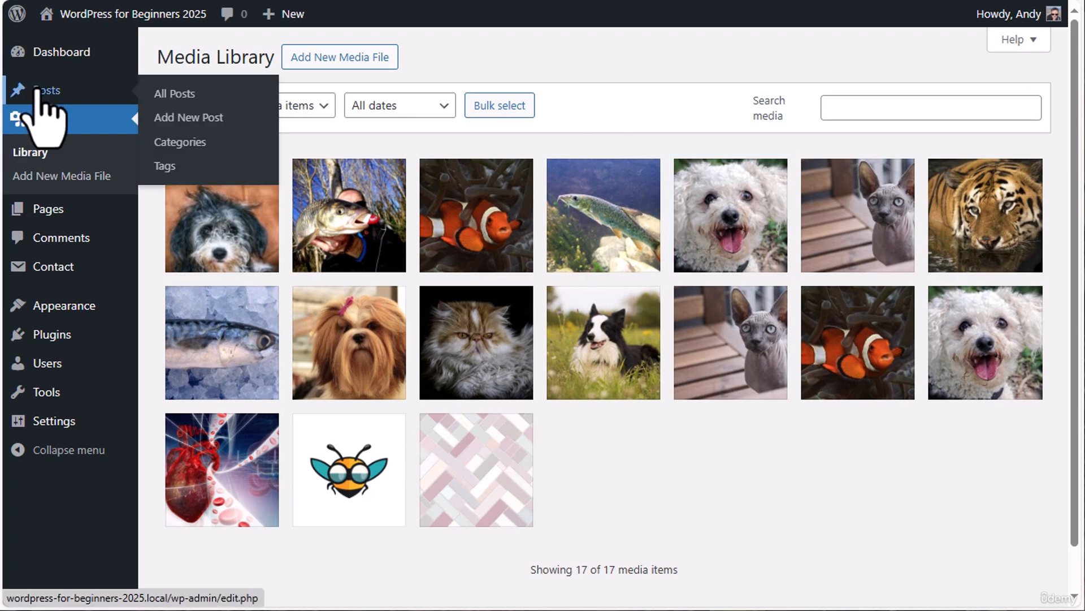
pyautogui.click(199, 115)
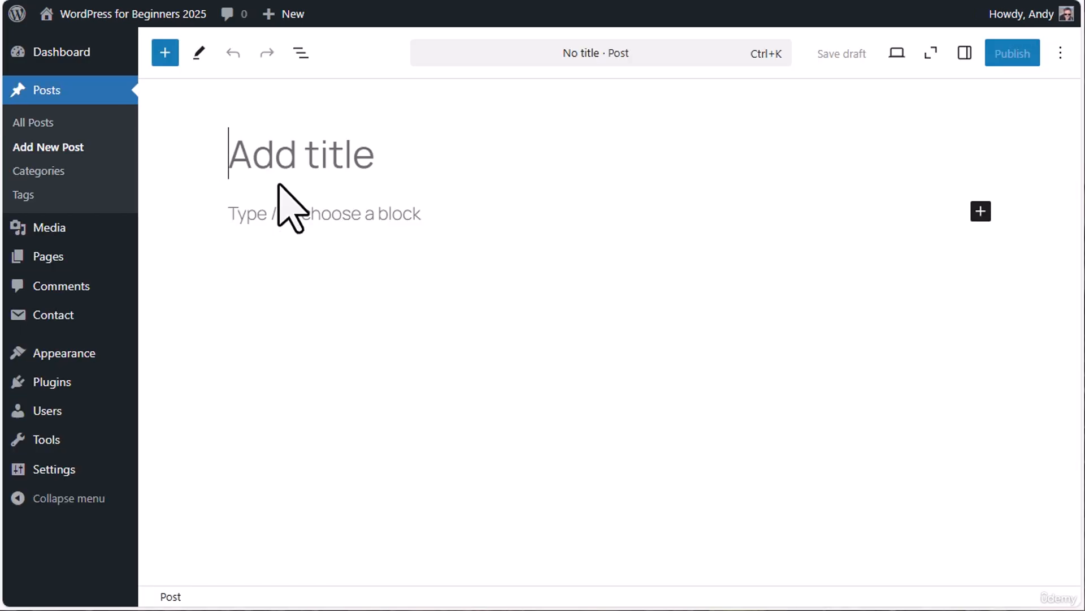
pyautogui.write('/im')
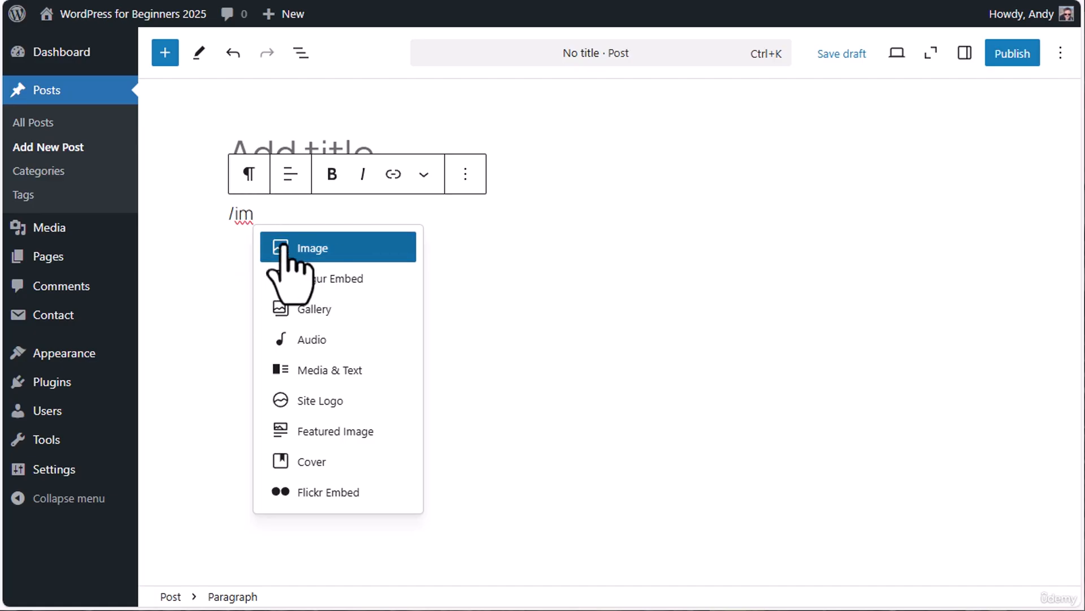
pyautogui.click(356, 249)
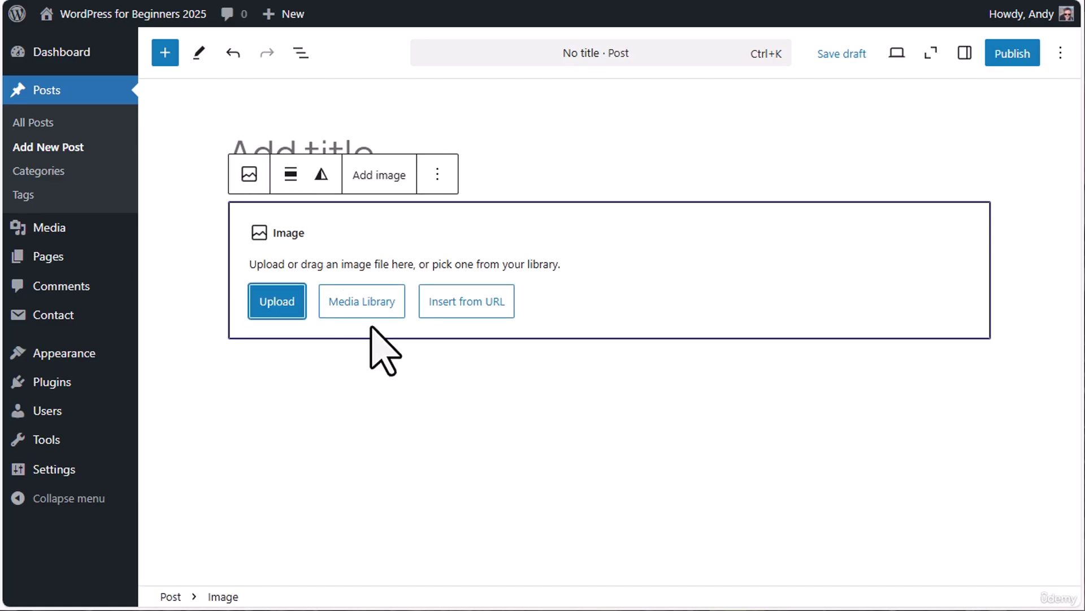
# Fill the Image block with the cat photo cat-2182624_1920-1.jpg from the Media Library instead of uploading a file
pyautogui.click(276, 299)
pyautogui.press('Escape')
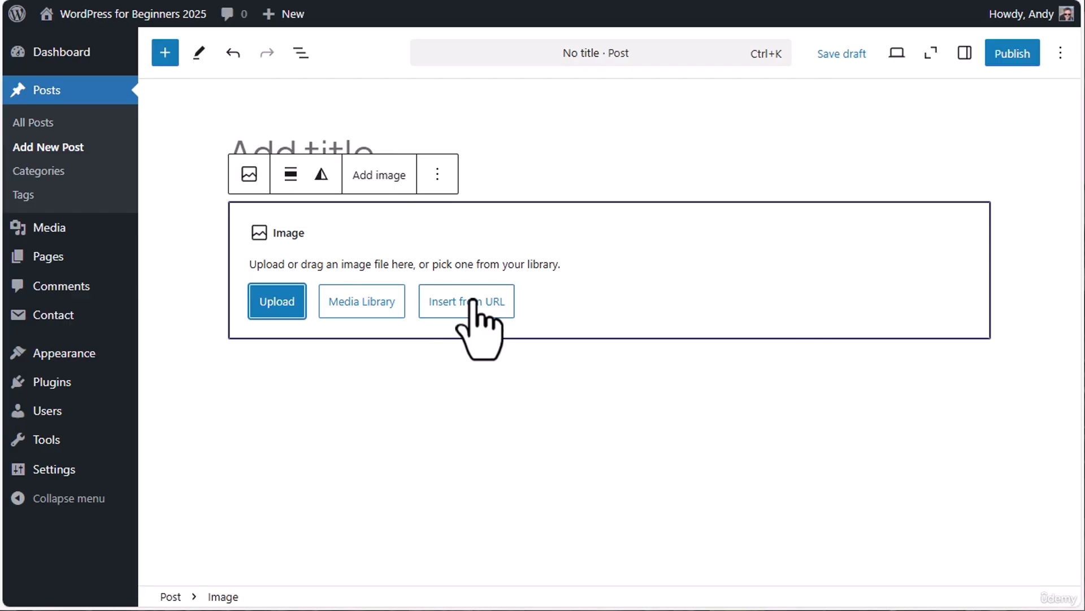
pyautogui.click(369, 303)
pyautogui.click(479, 384)
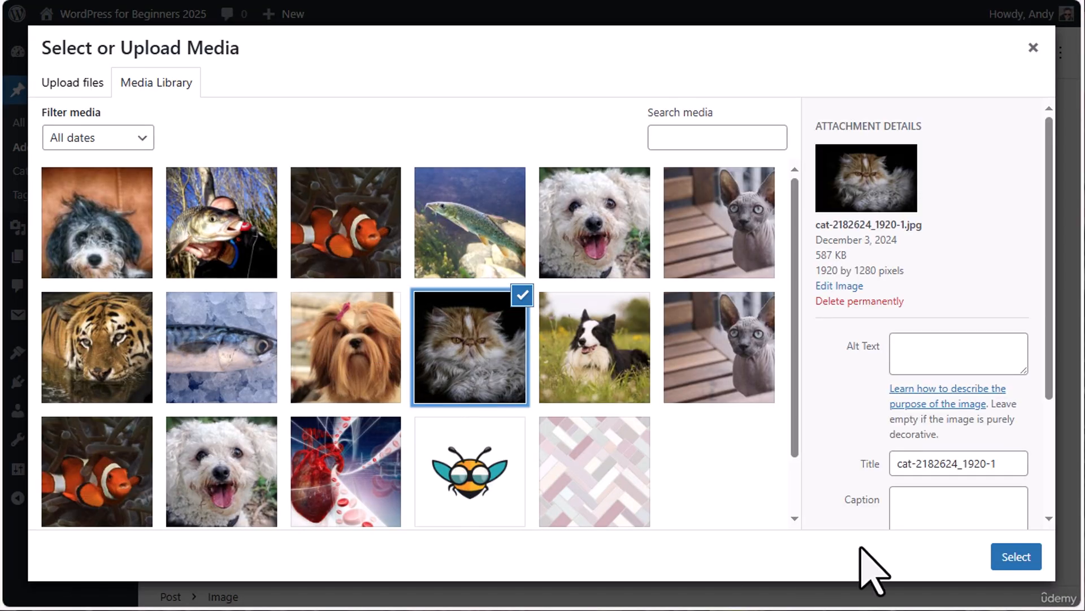
pyautogui.click(1015, 557)
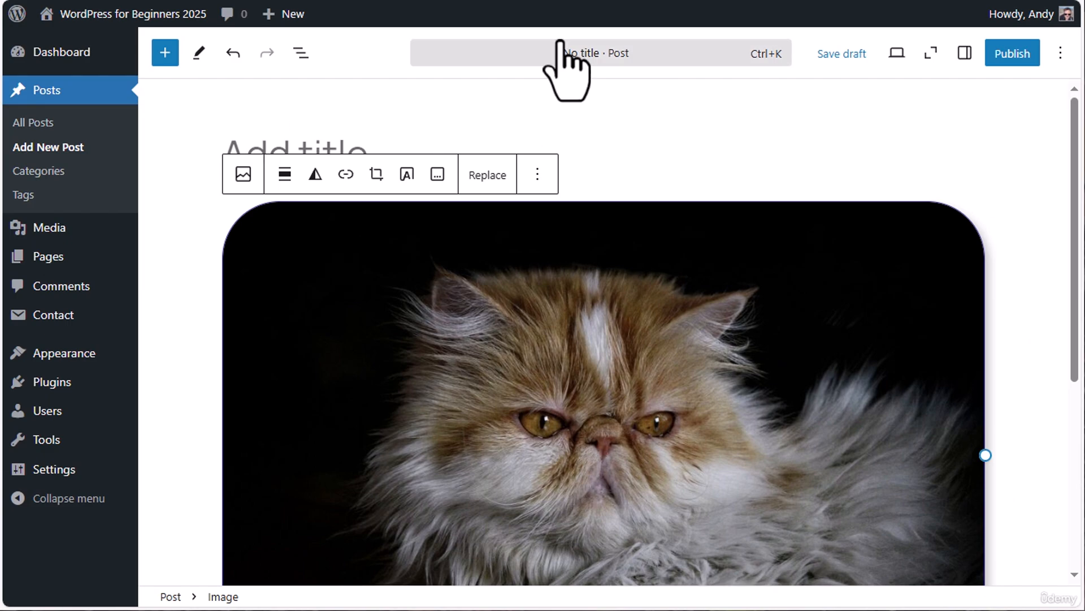
# Leave the untitled post without saving it and open the list of all pages
pyautogui.click(43, 255)
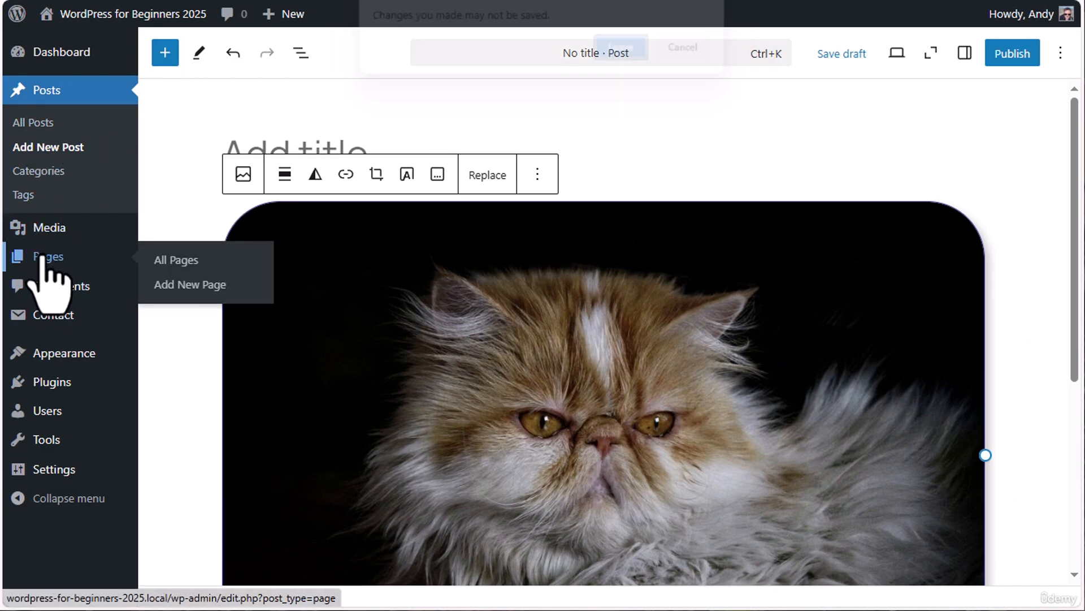
pyautogui.click(626, 50)
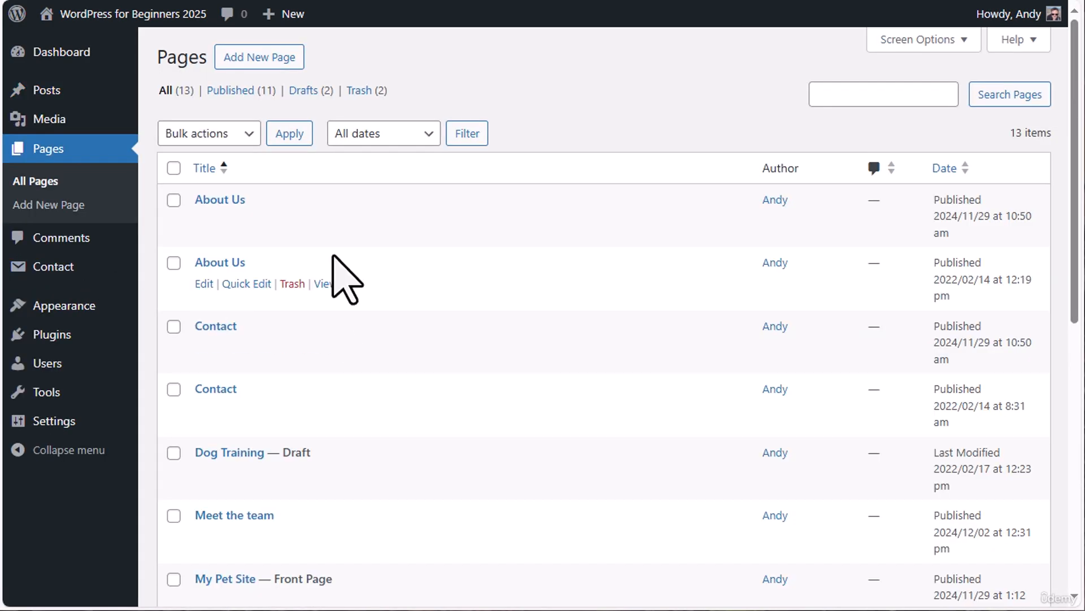
# Start a new page and dismiss the pattern chooser without picking a pattern
pyautogui.click(260, 64)
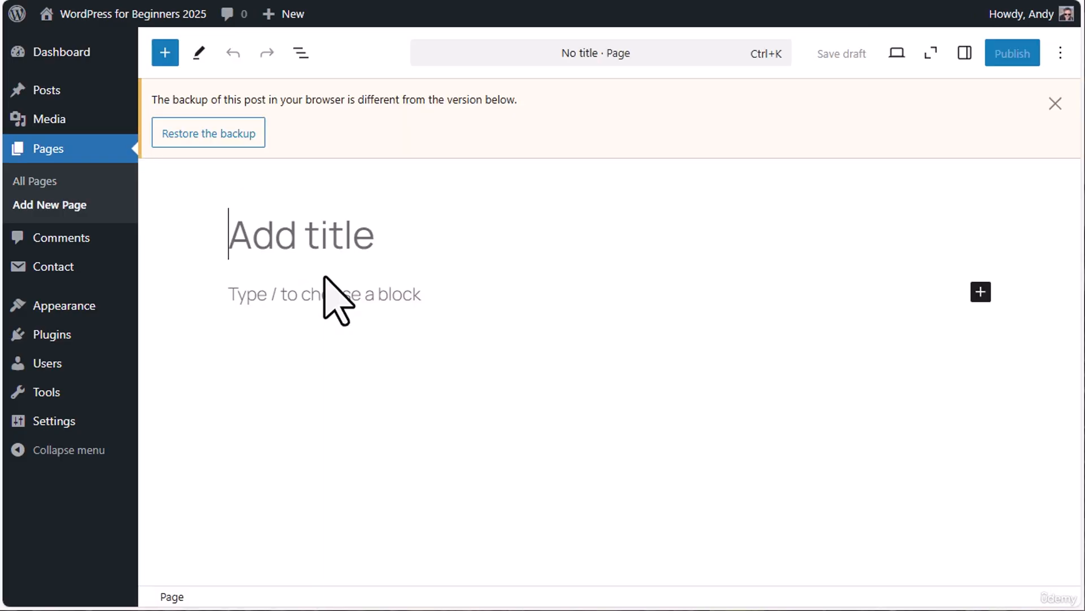
pyautogui.rightClick(1010, 72)
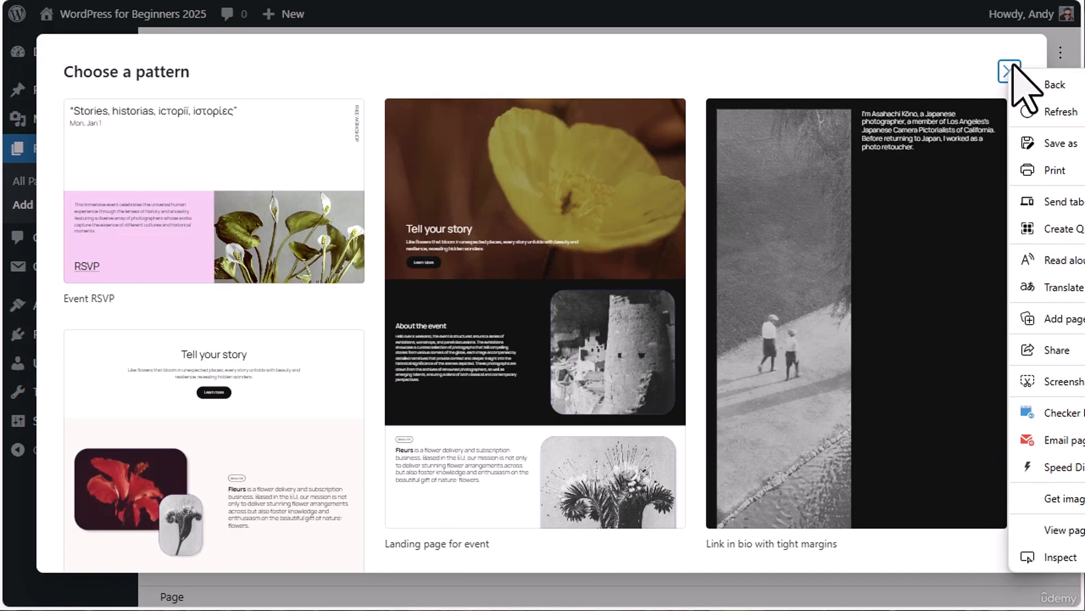
pyautogui.click(992, 72)
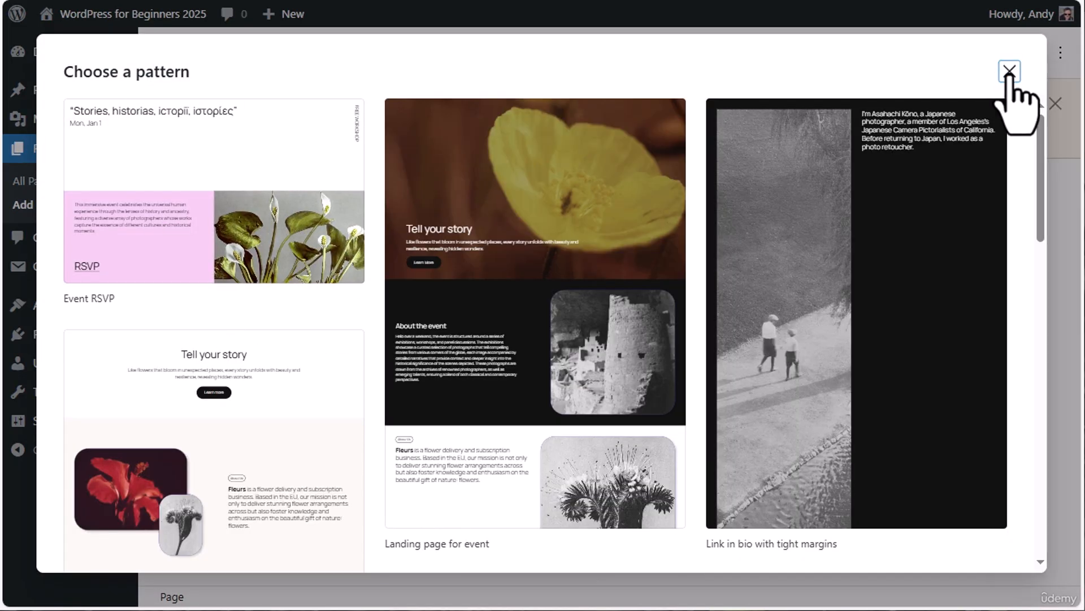
pyautogui.click(1010, 72)
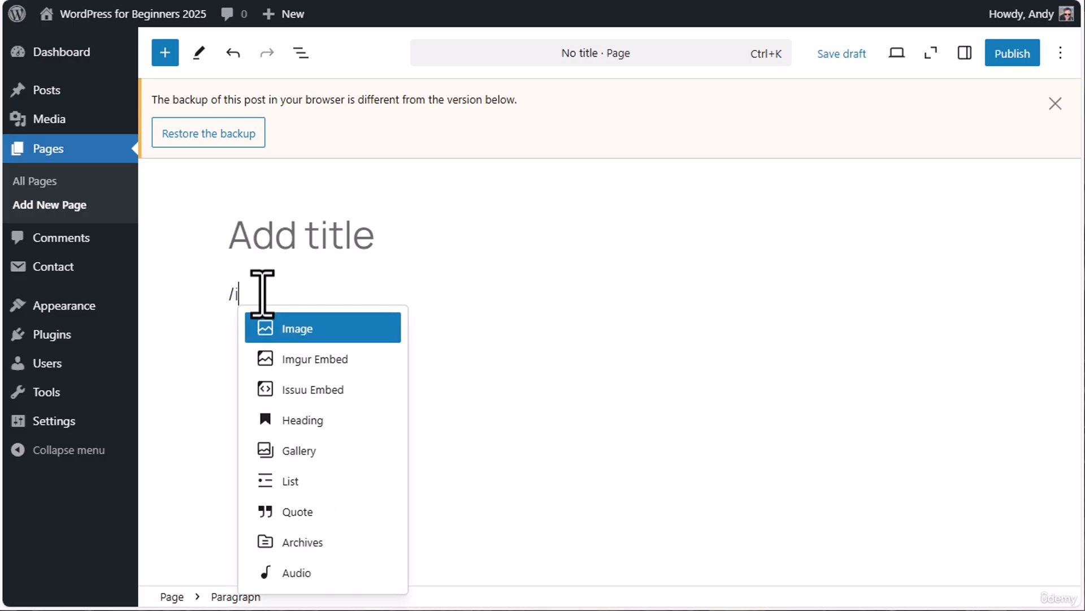
# Insert an Image block into the page content, then delete that empty block through the document's list view
pyautogui.click(300, 331)
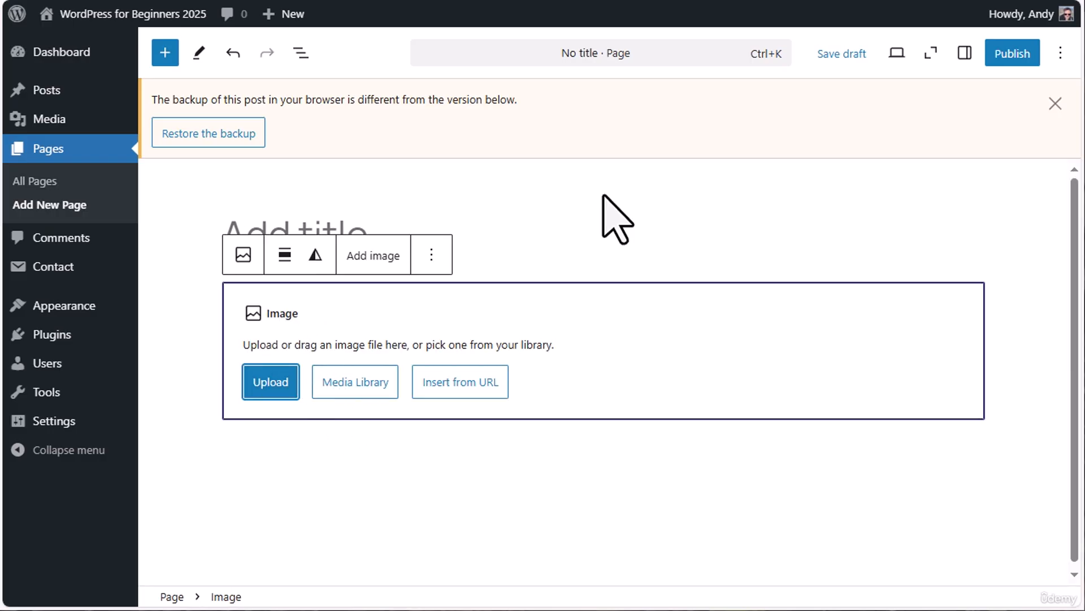
pyautogui.hotkey('ctrl', 'z')
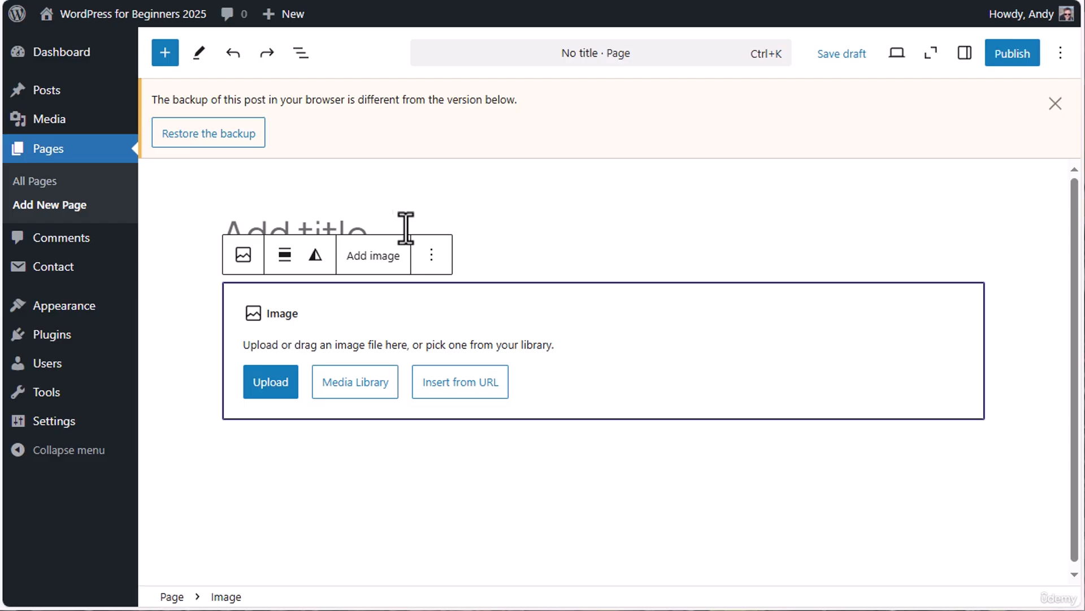
pyautogui.click(296, 52)
pyautogui.click(418, 137)
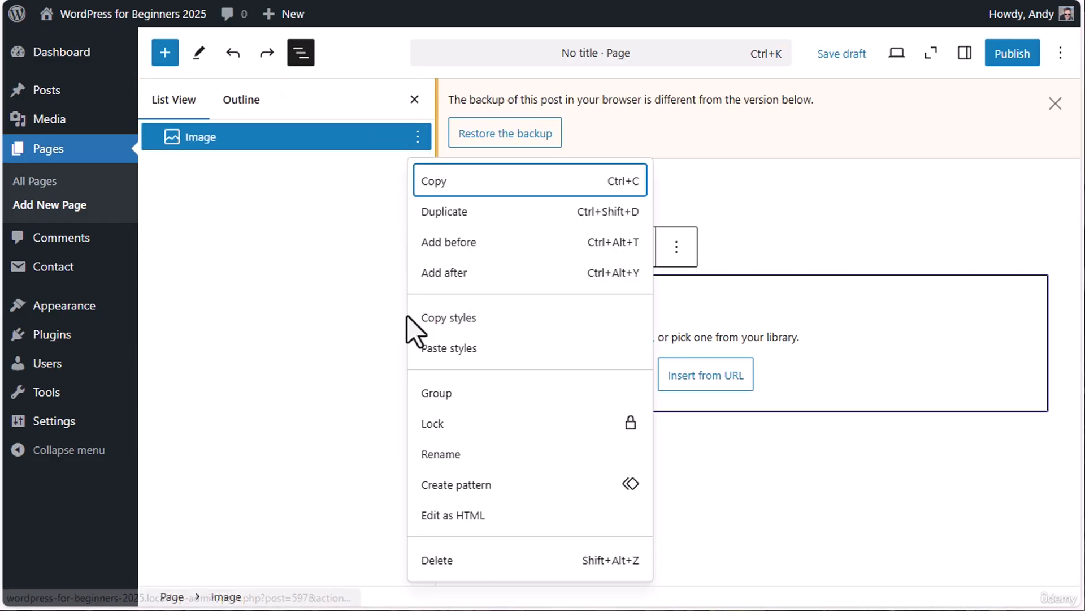
pyautogui.click(451, 558)
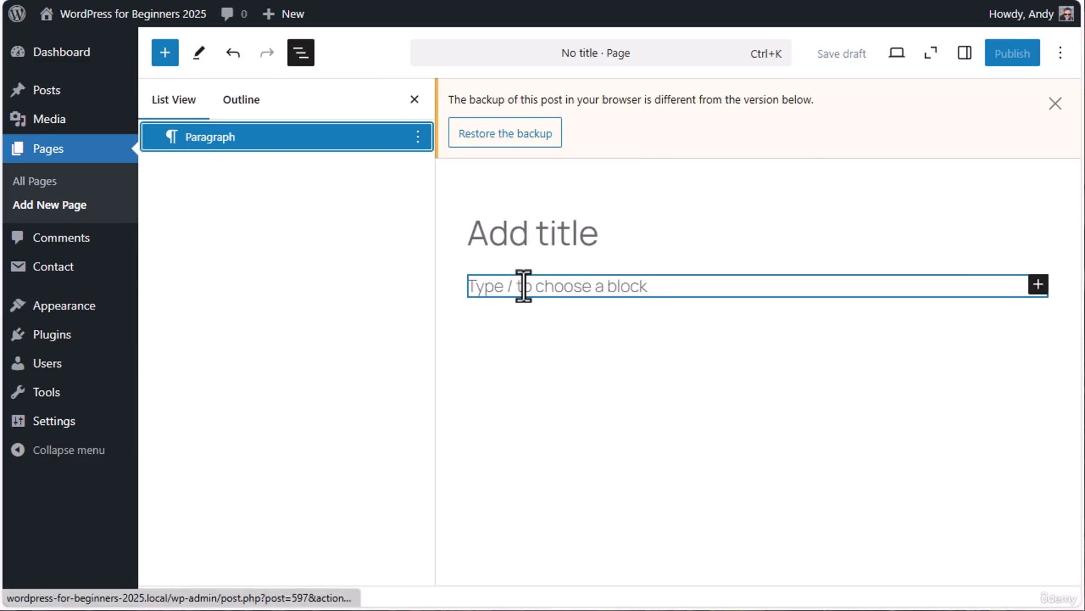
# Add empty File, Video and Audio blocks to the page content from the full block library
pyautogui.click(165, 54)
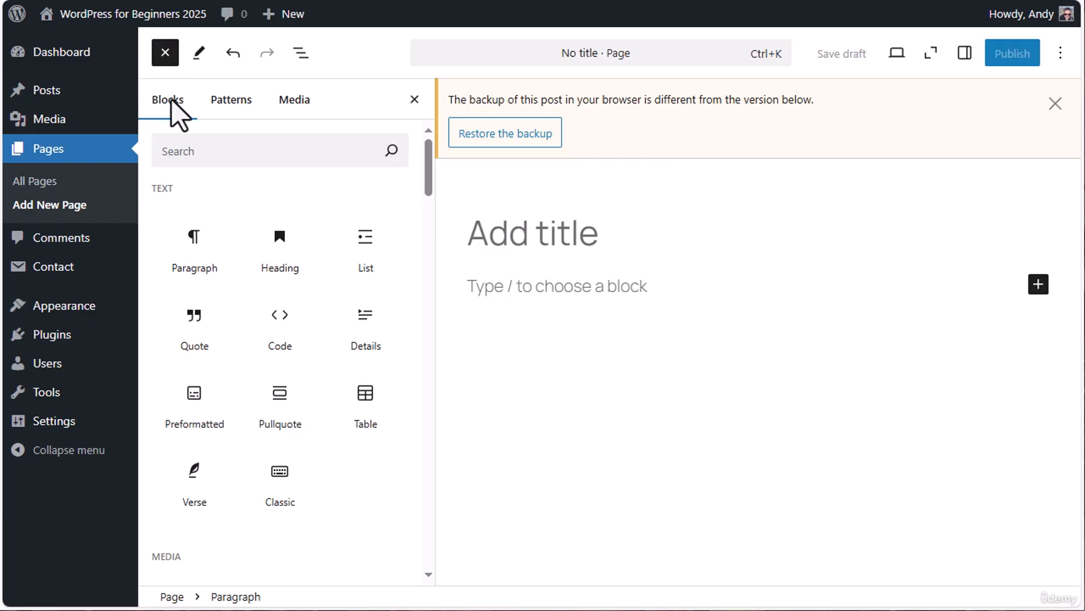
pyautogui.scroll(-7, 271, 271)
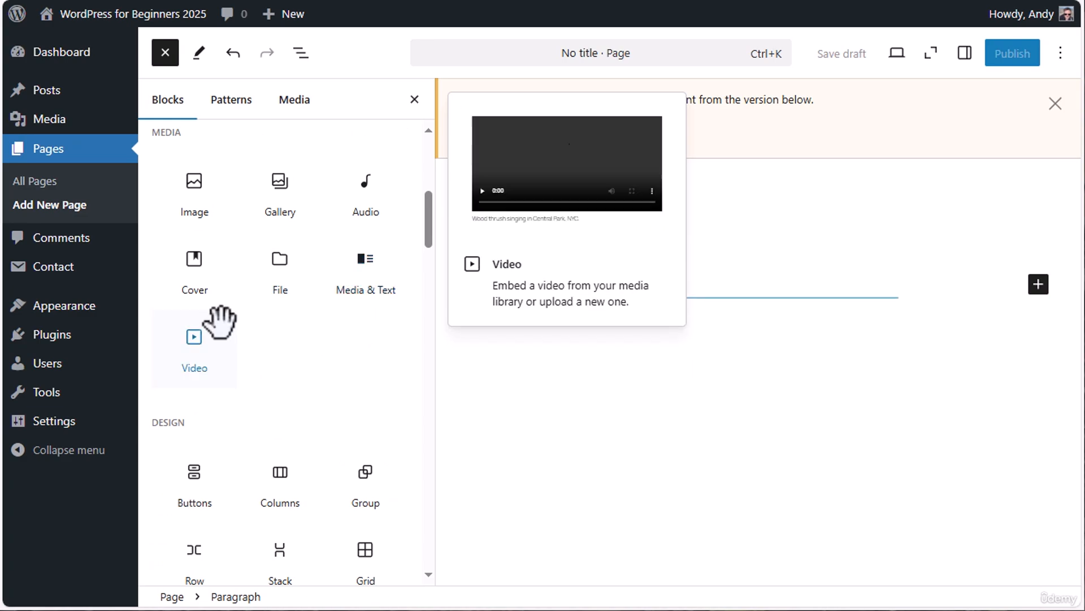
pyautogui.click(280, 262)
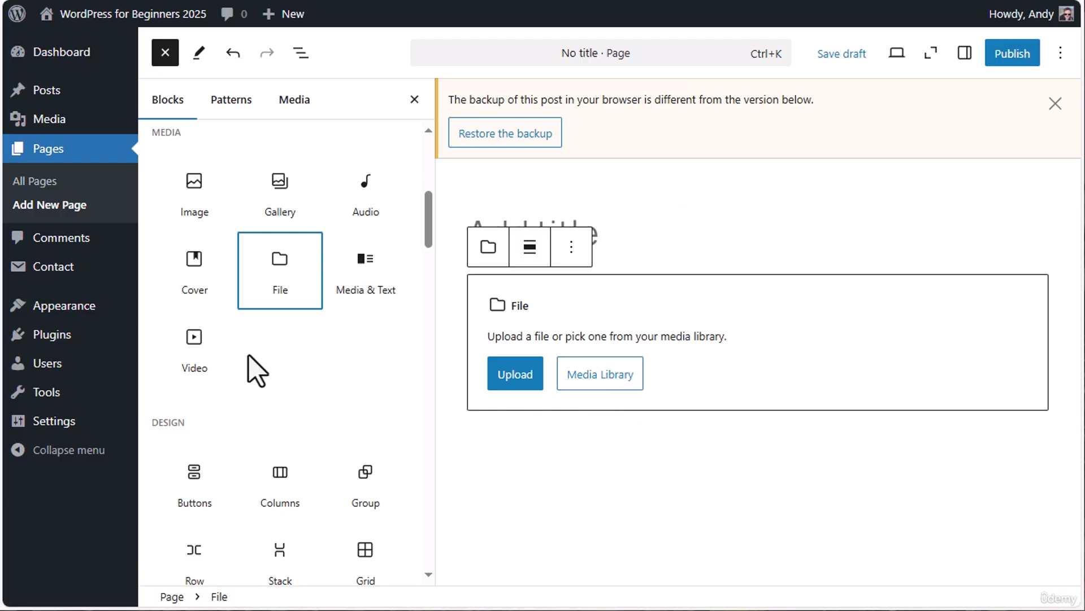
pyautogui.click(191, 343)
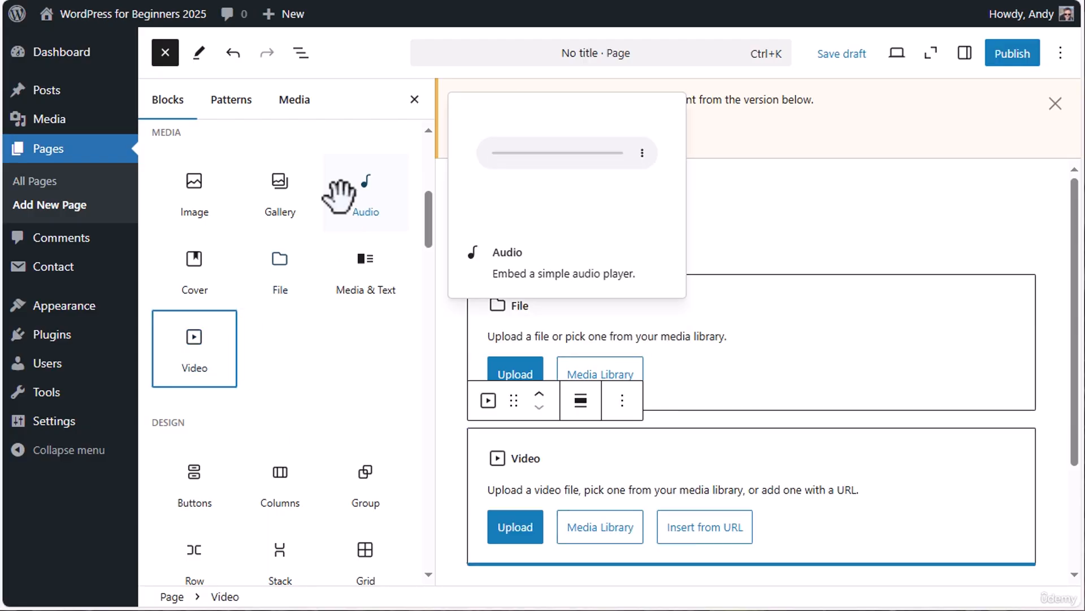
pyautogui.click(362, 195)
pyautogui.scroll(-2, 701, 407)
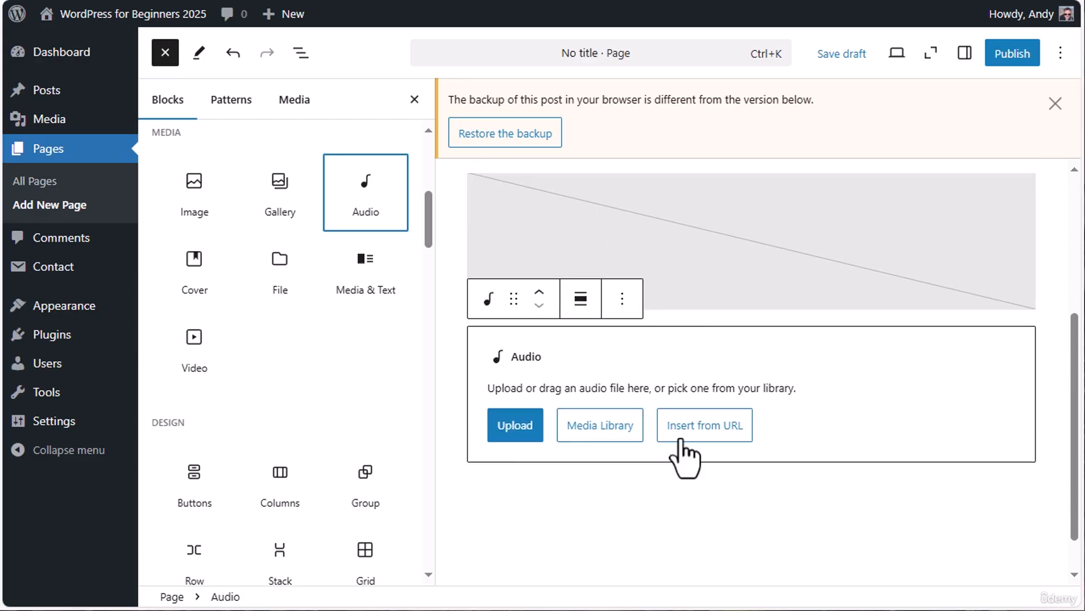